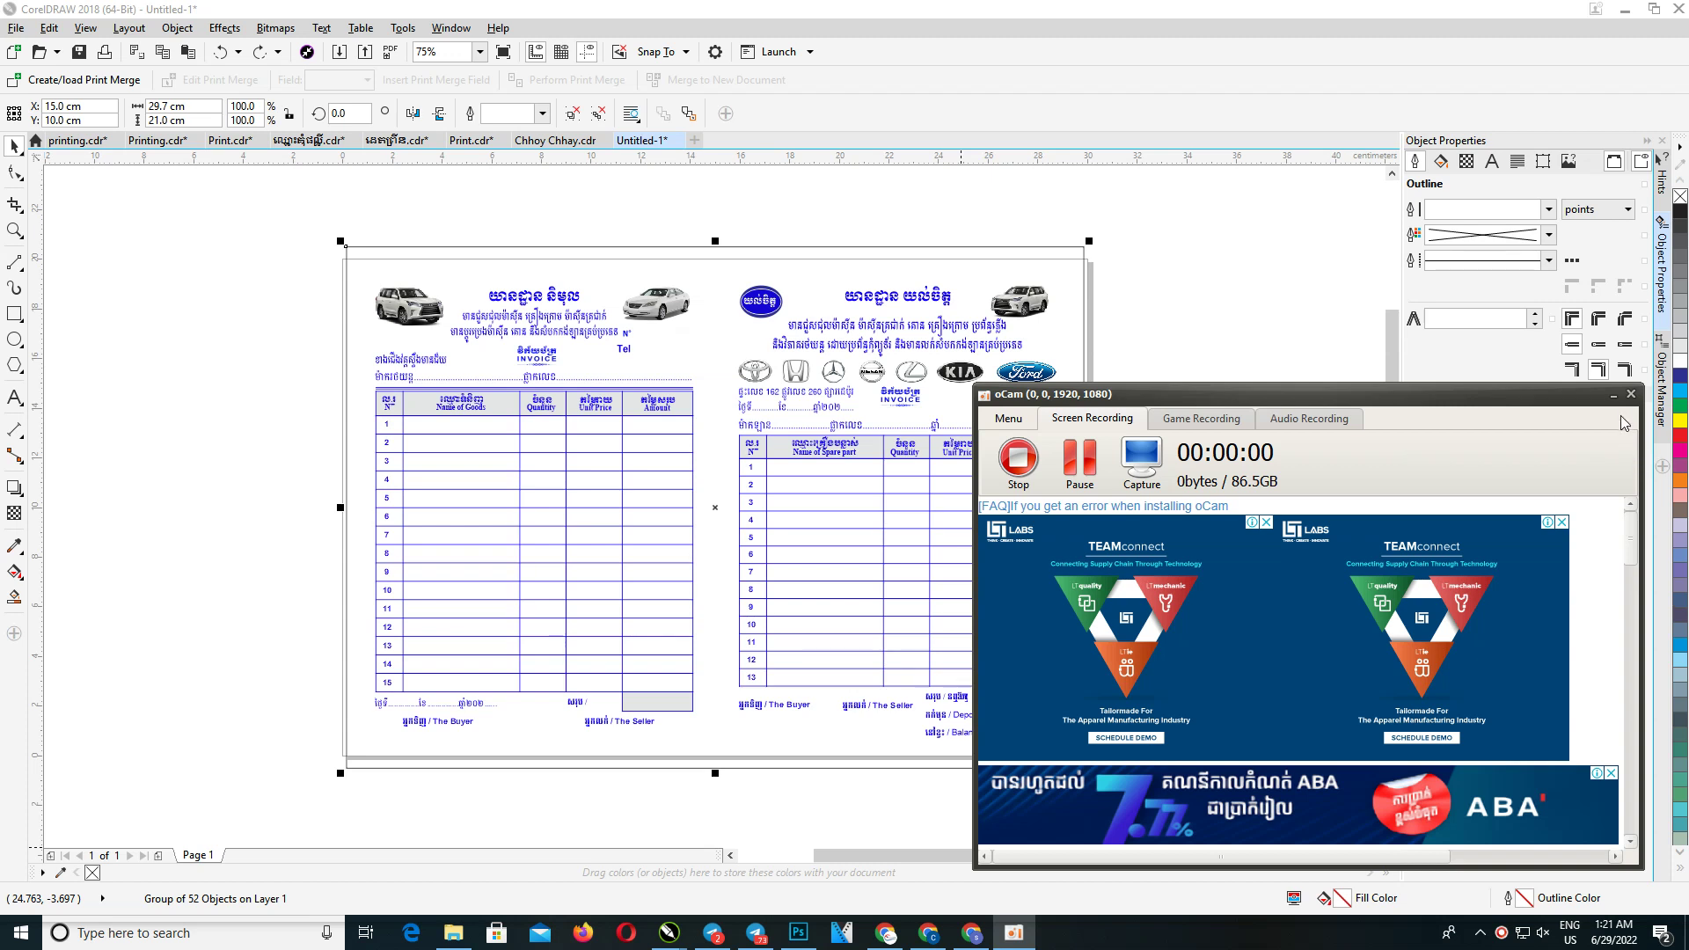
Minimize the oCam recorder window so the two-part invoice layout is visible
click(1613, 394)
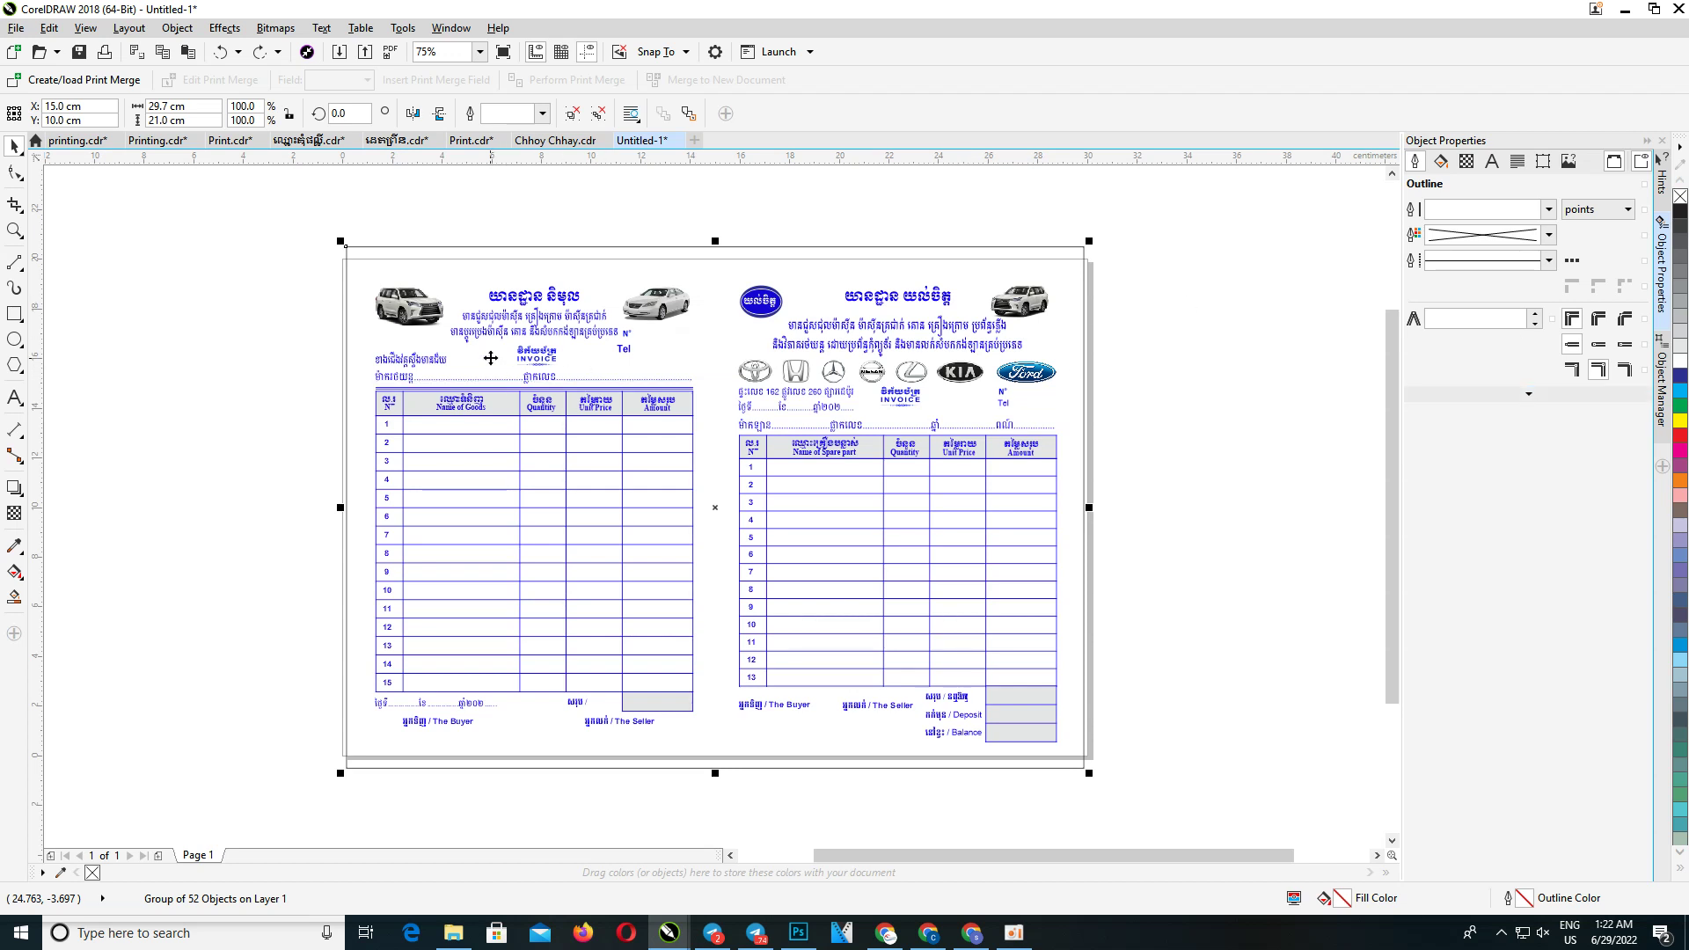
click(1191, 434)
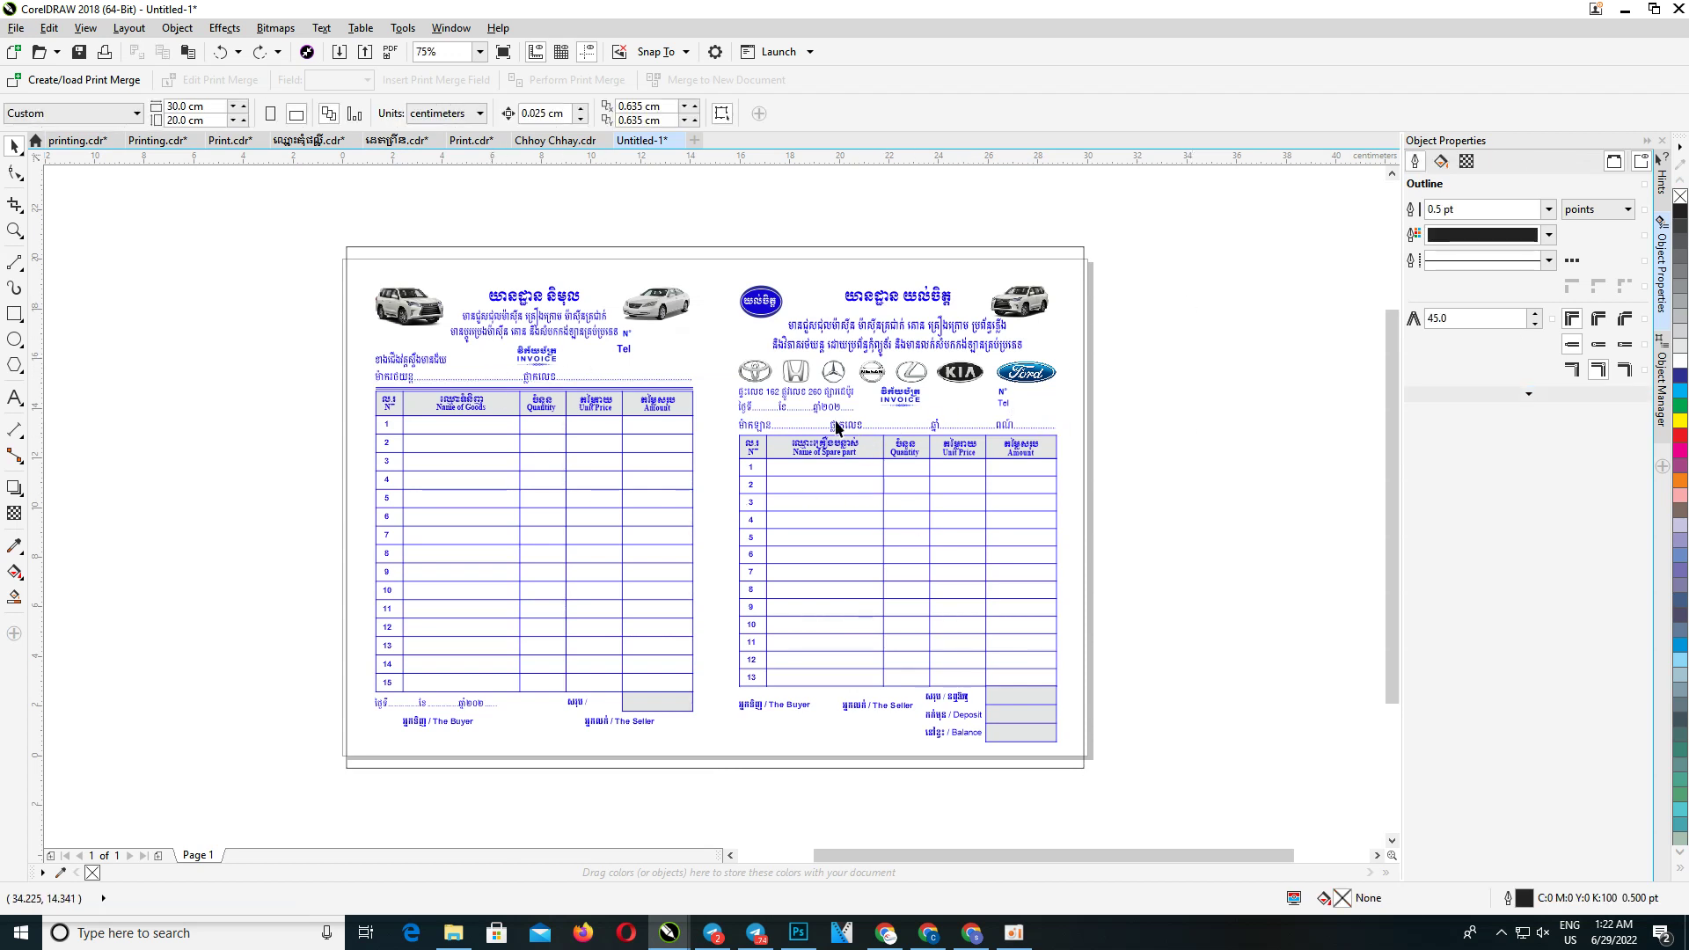
click(610, 266)
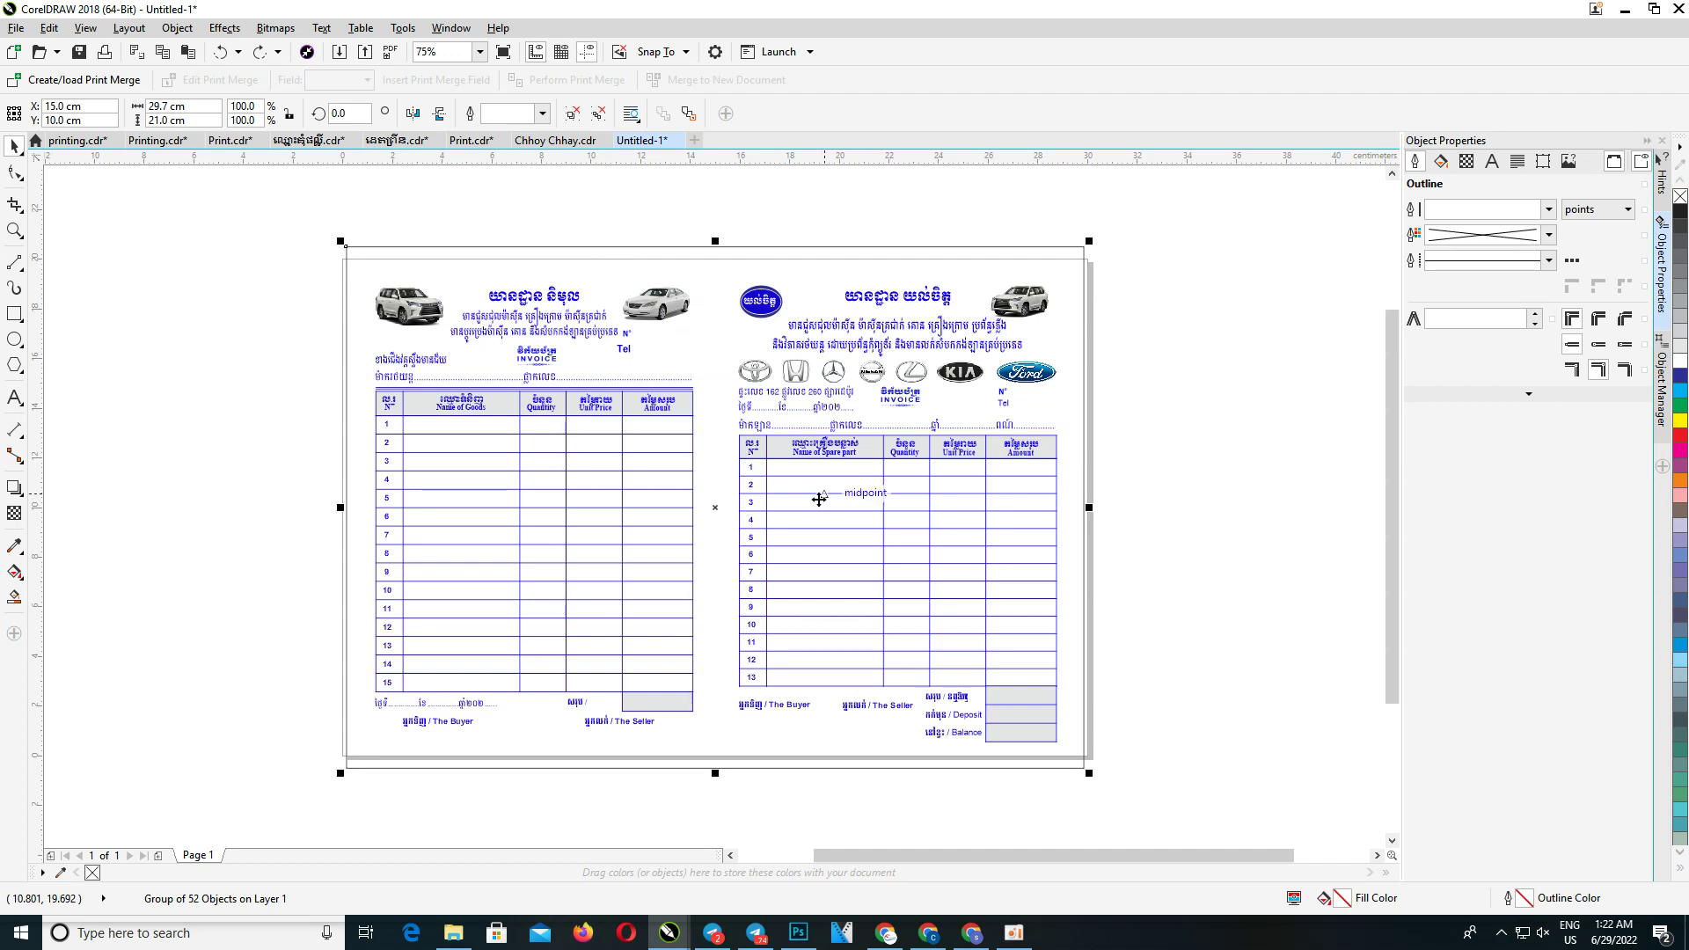
click(713, 274)
right_click(712, 273)
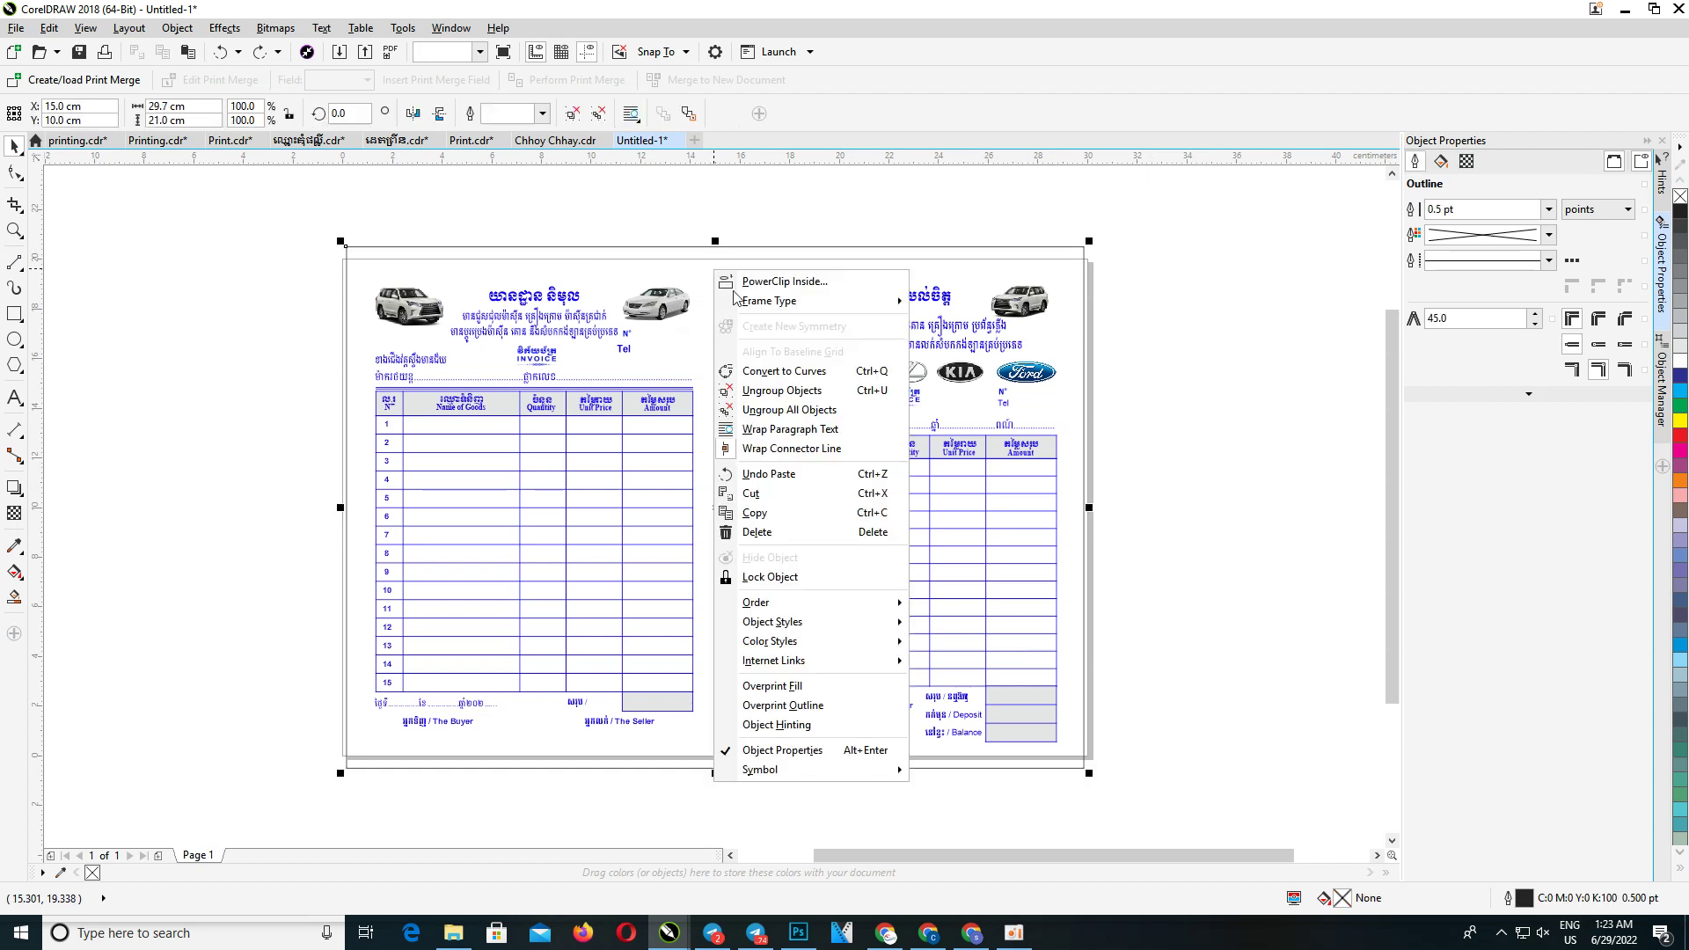
key(Escape)
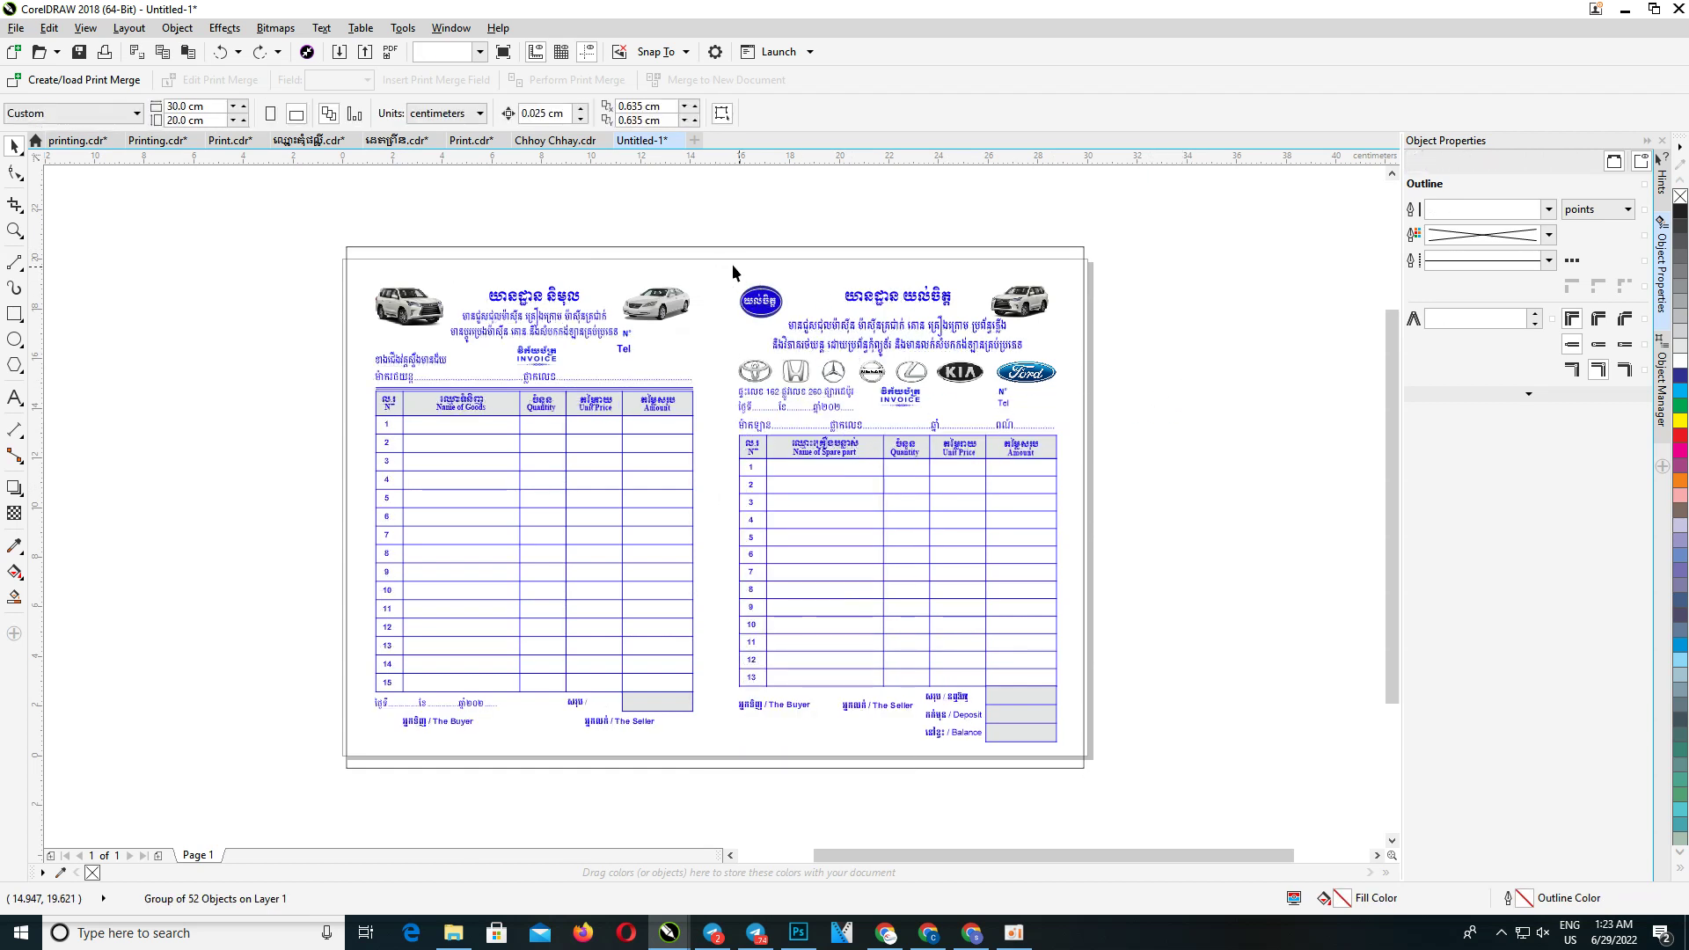
click(730, 264)
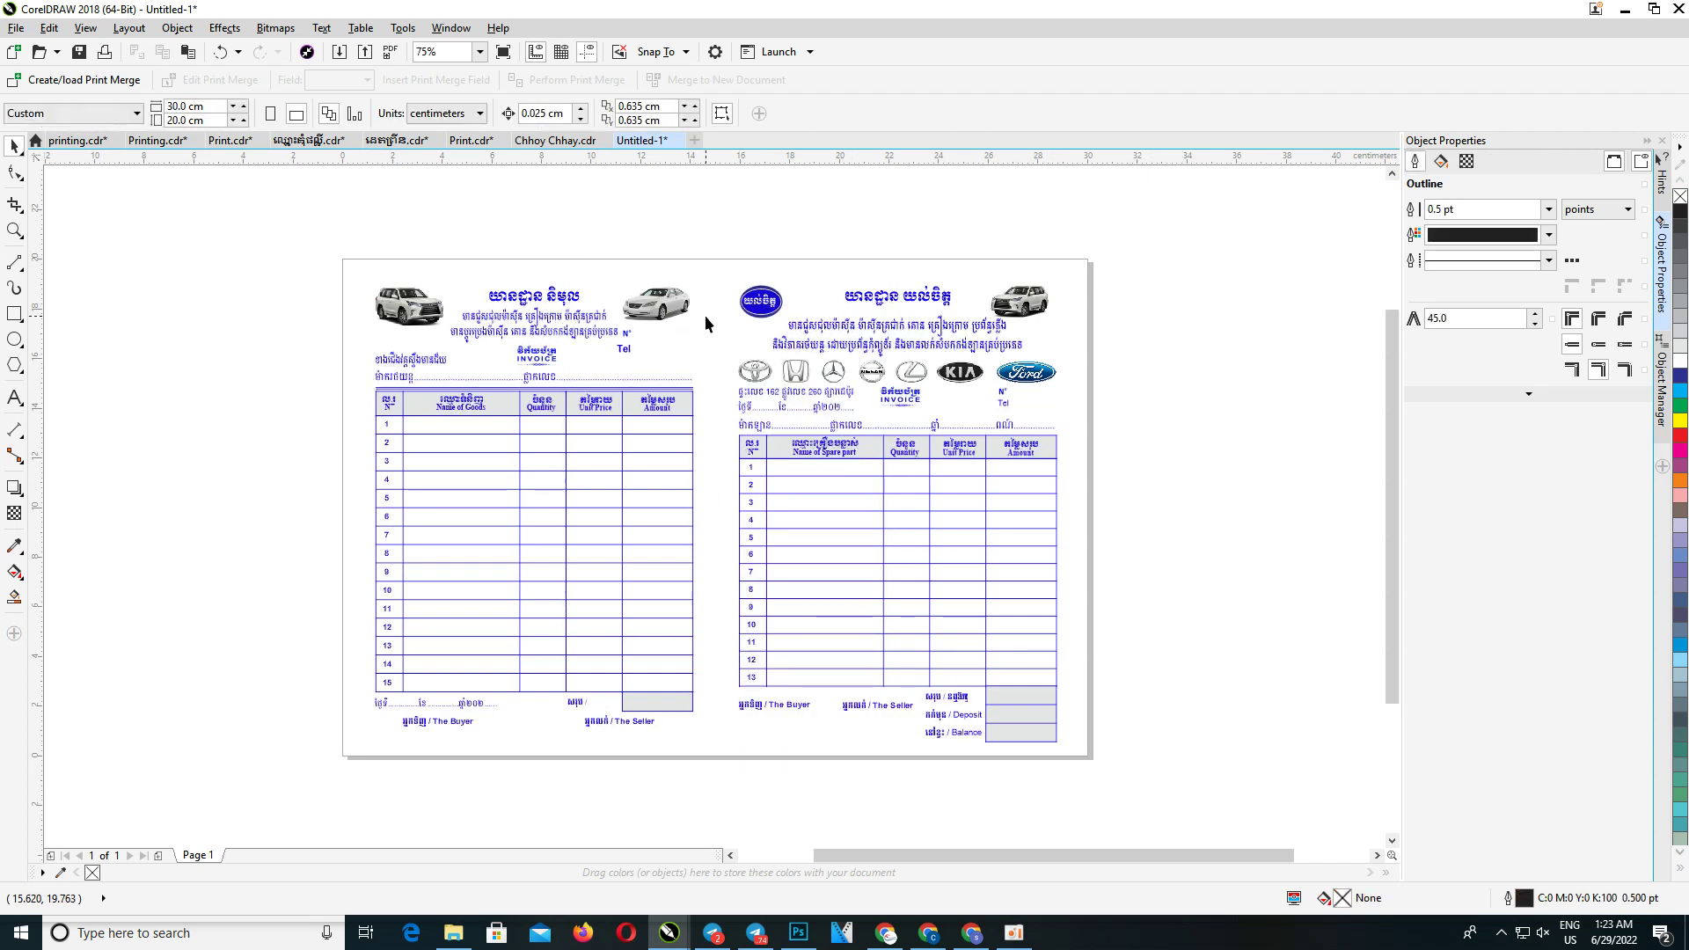
Zoom in and out, select then deselect the left invoice's Tel text, and open the File menu
scroll(1054, 329, up, 3)
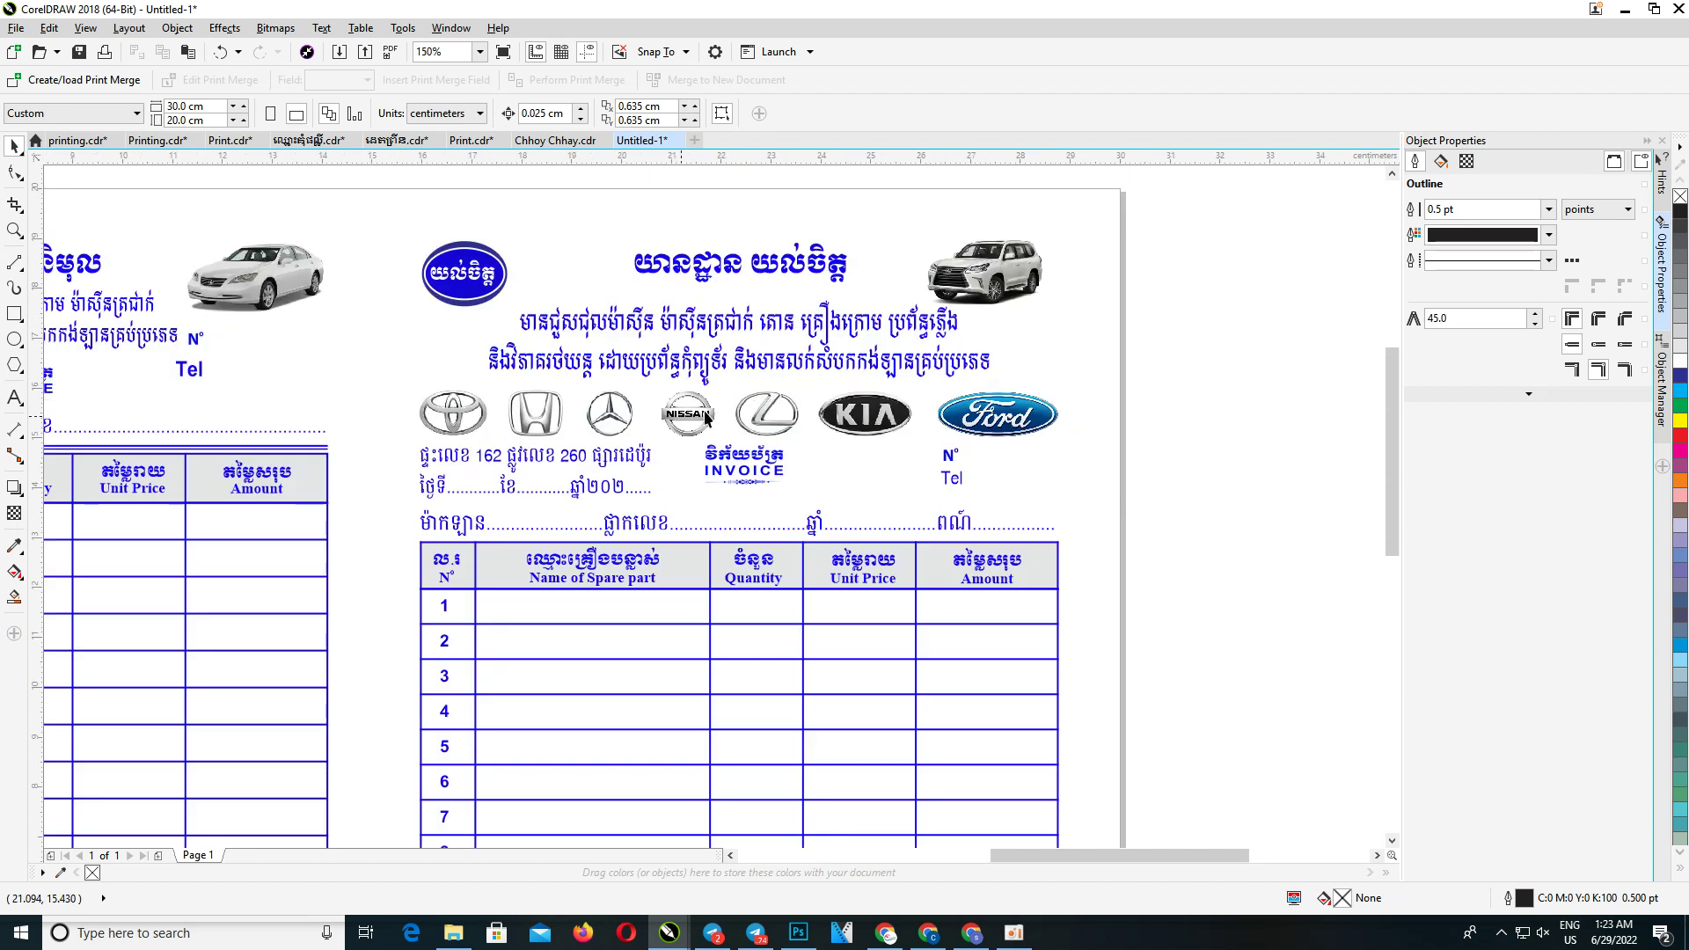
scroll(897, 410, down, 3)
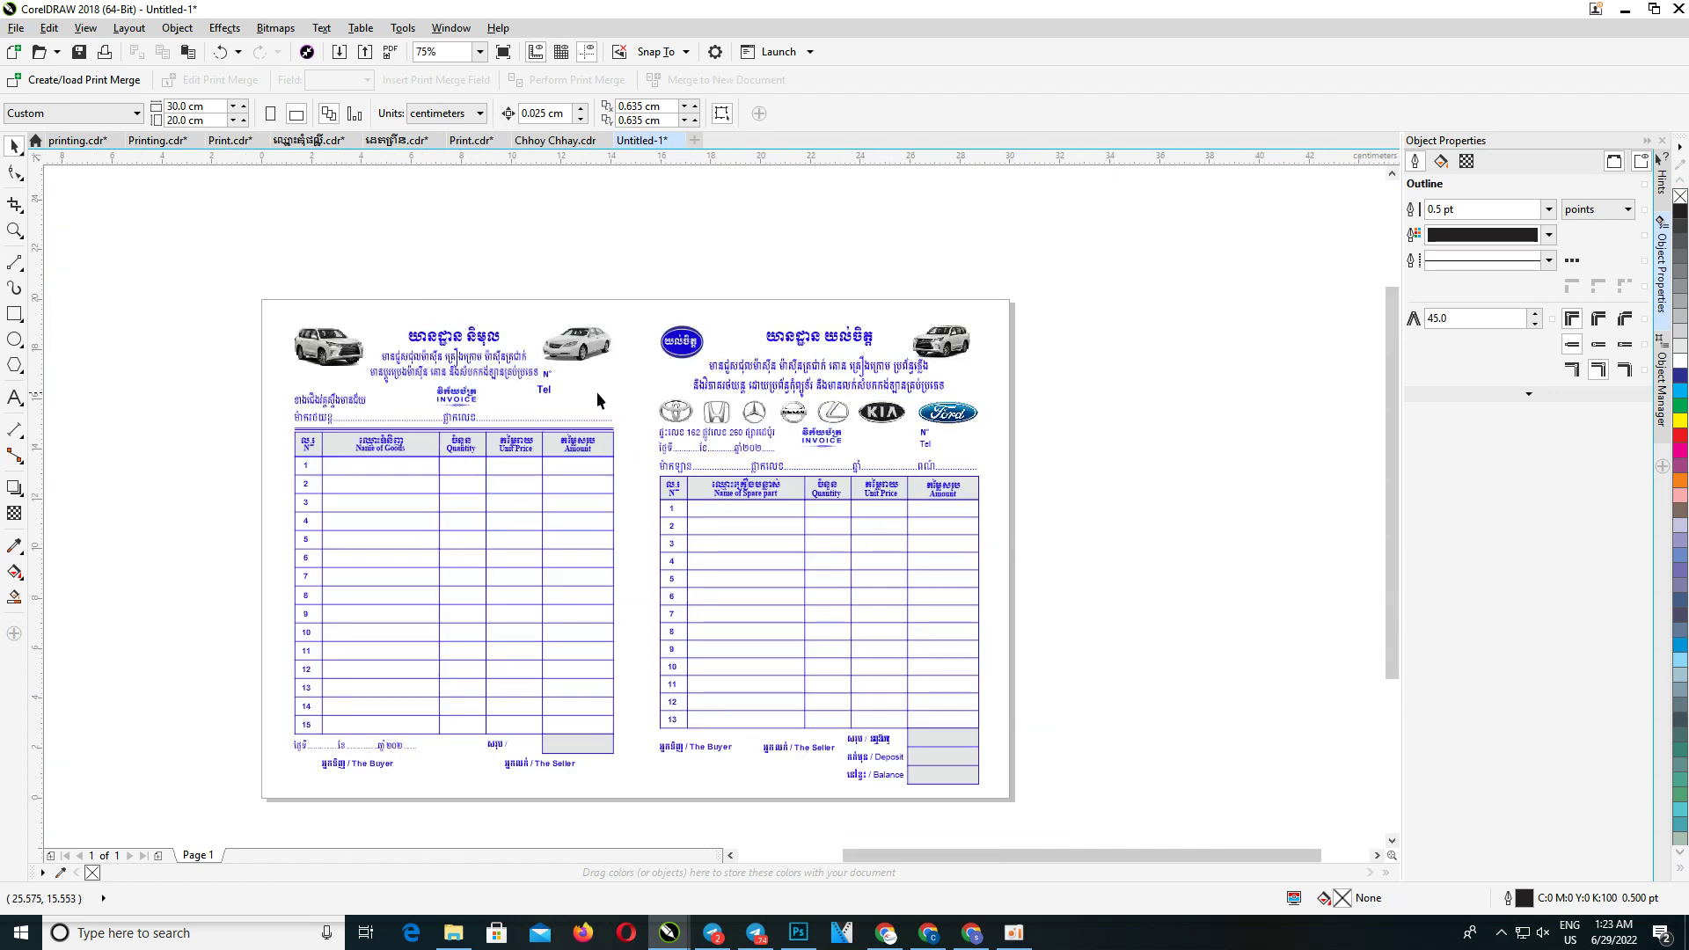
click(547, 377)
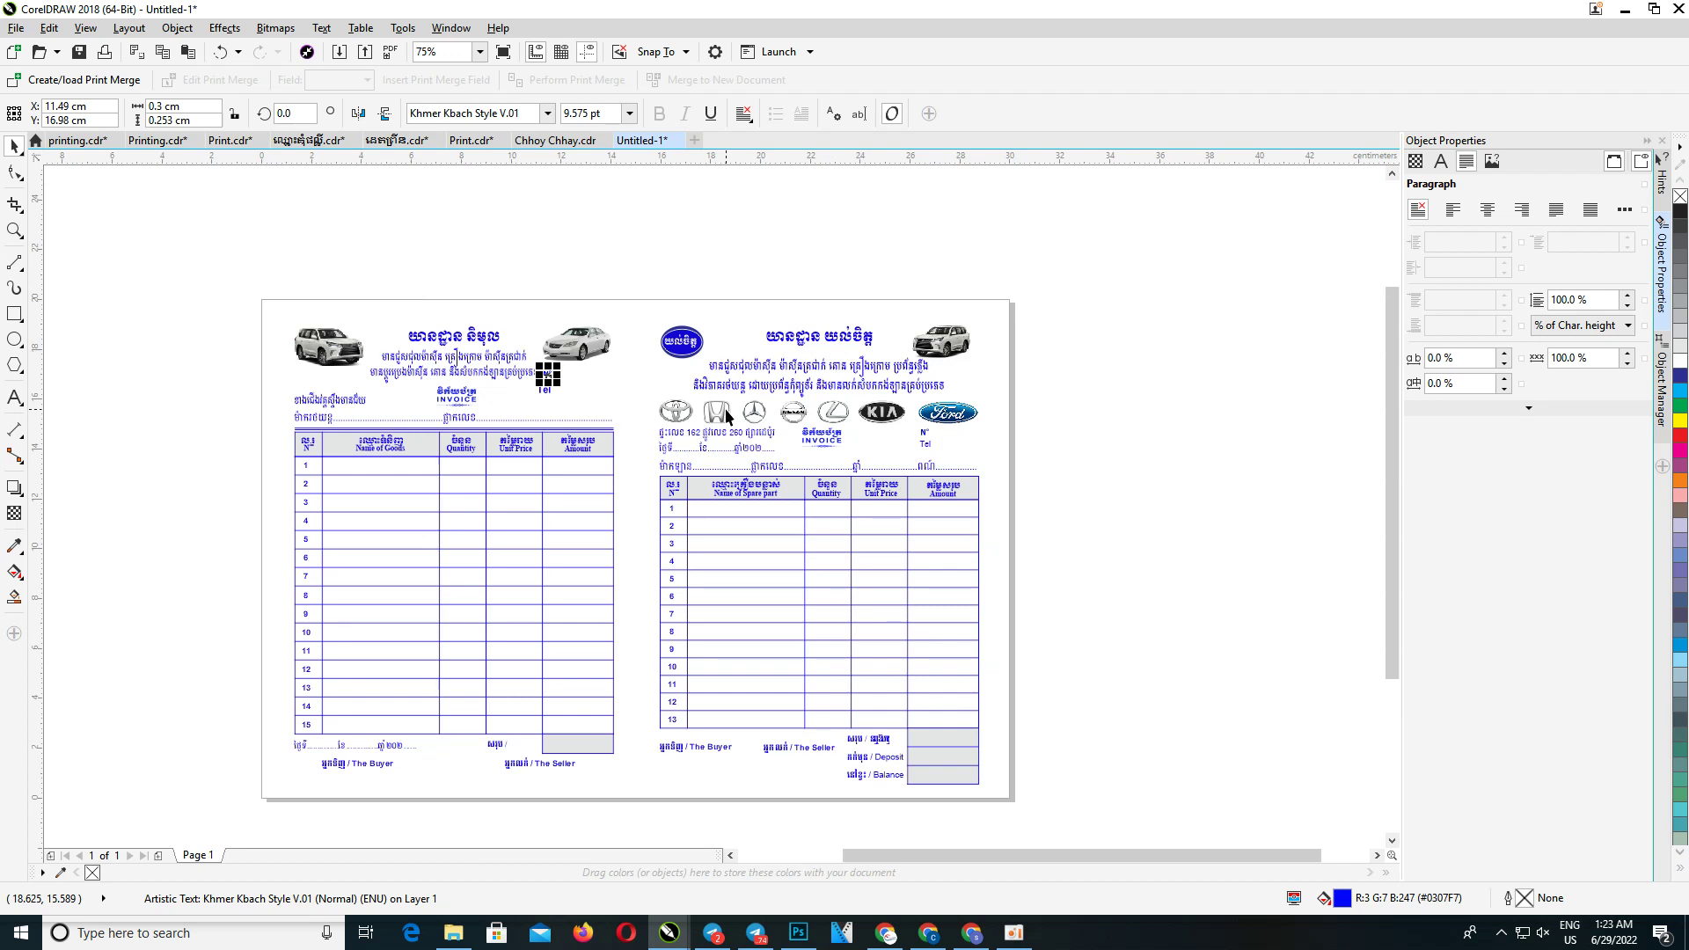
click(270, 257)
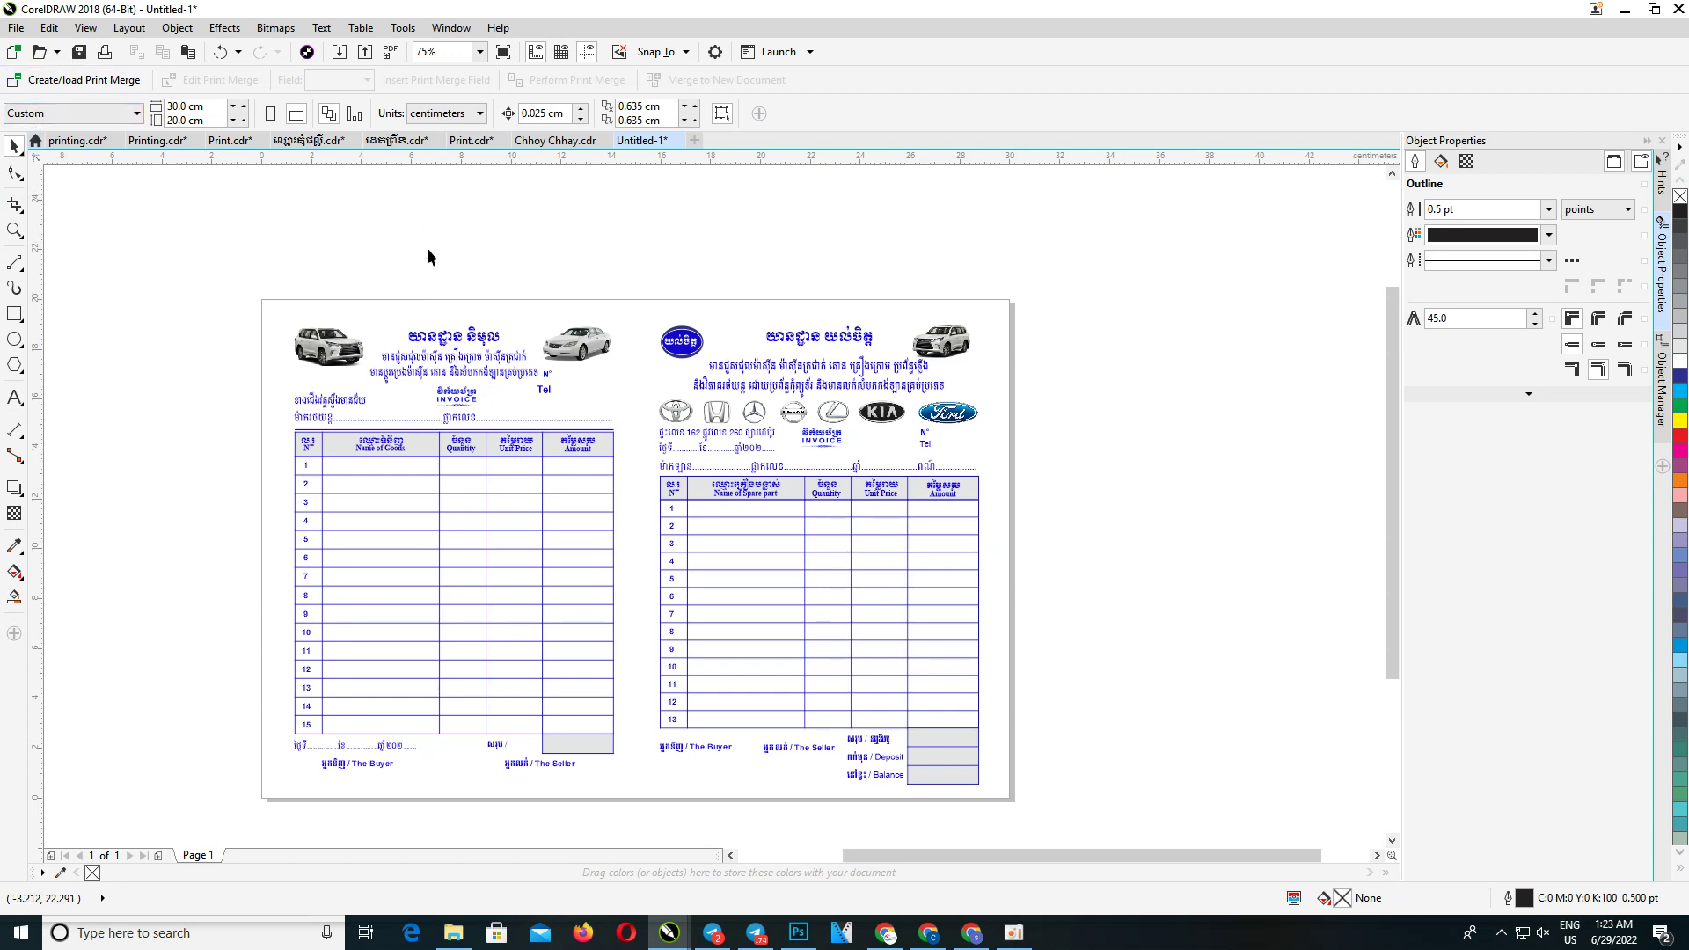
click(17, 28)
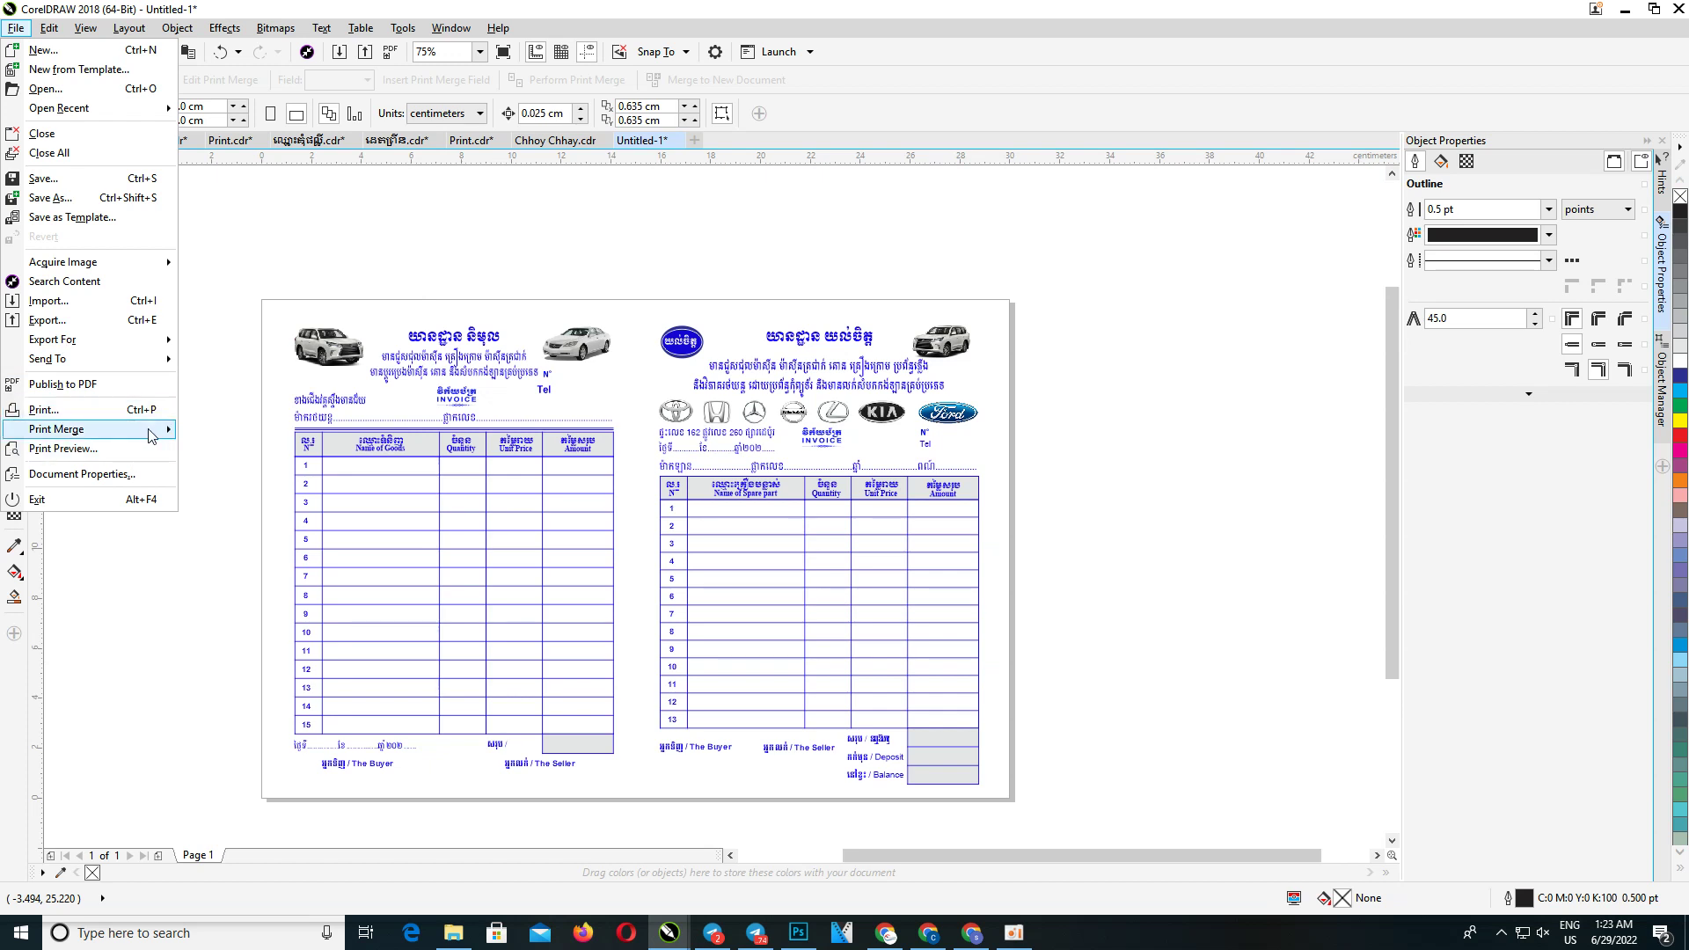
mouse_move(79, 429)
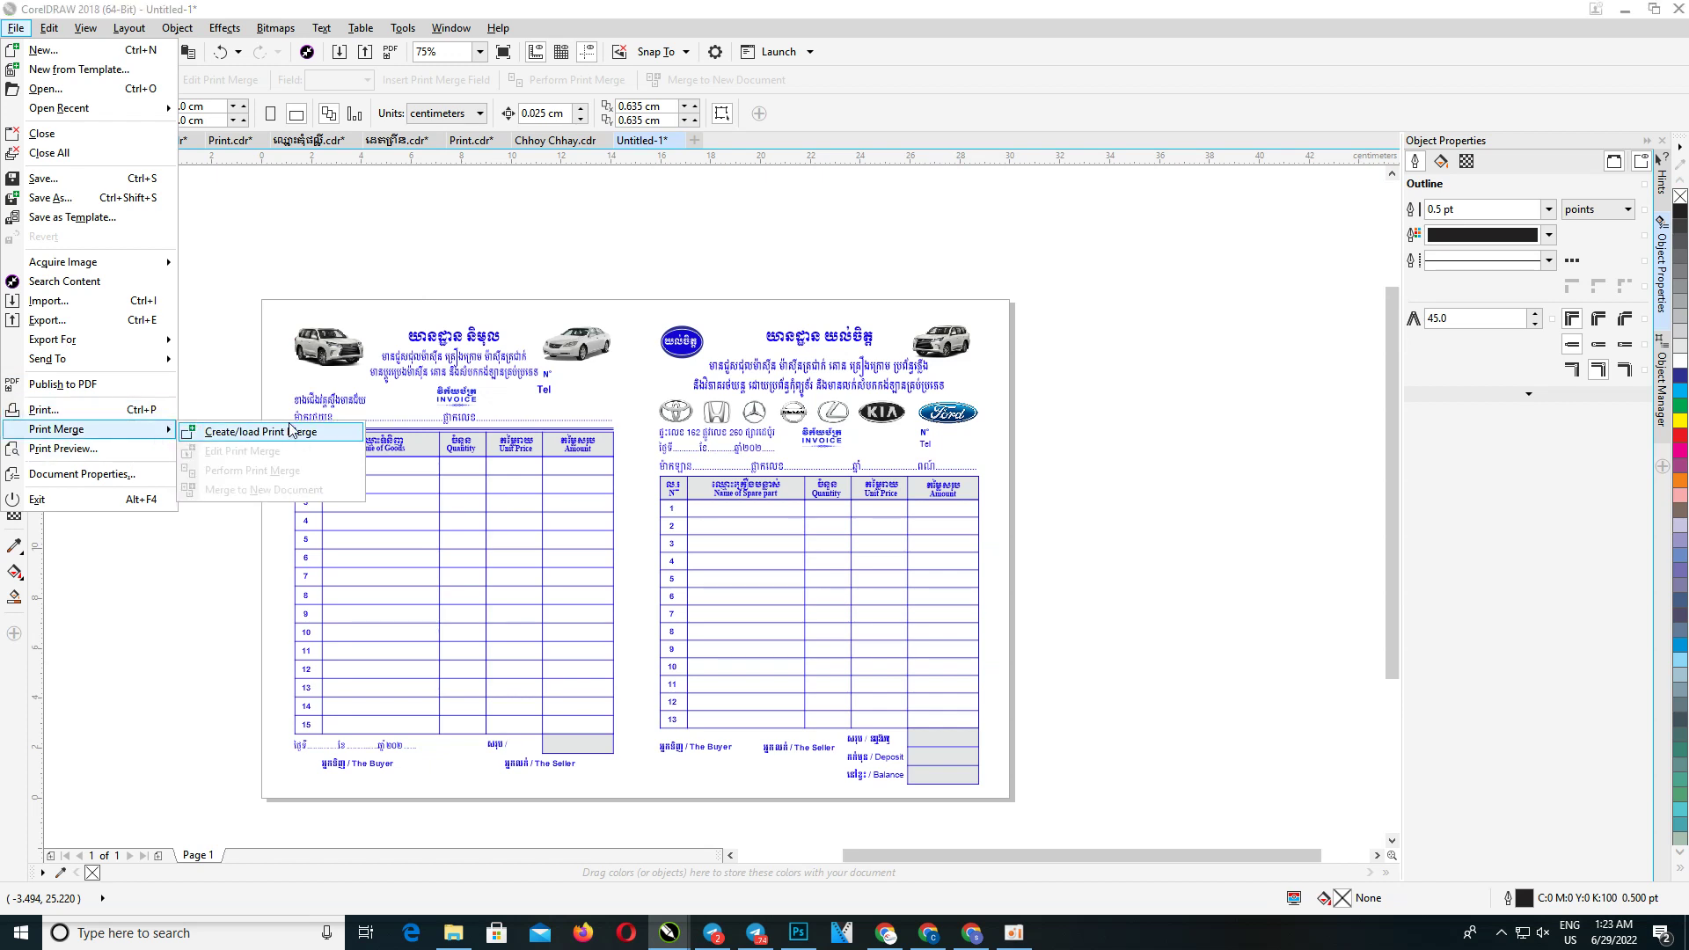
Create a new print merge and advance to the Add fields page, ready for a numeric field name
click(295, 442)
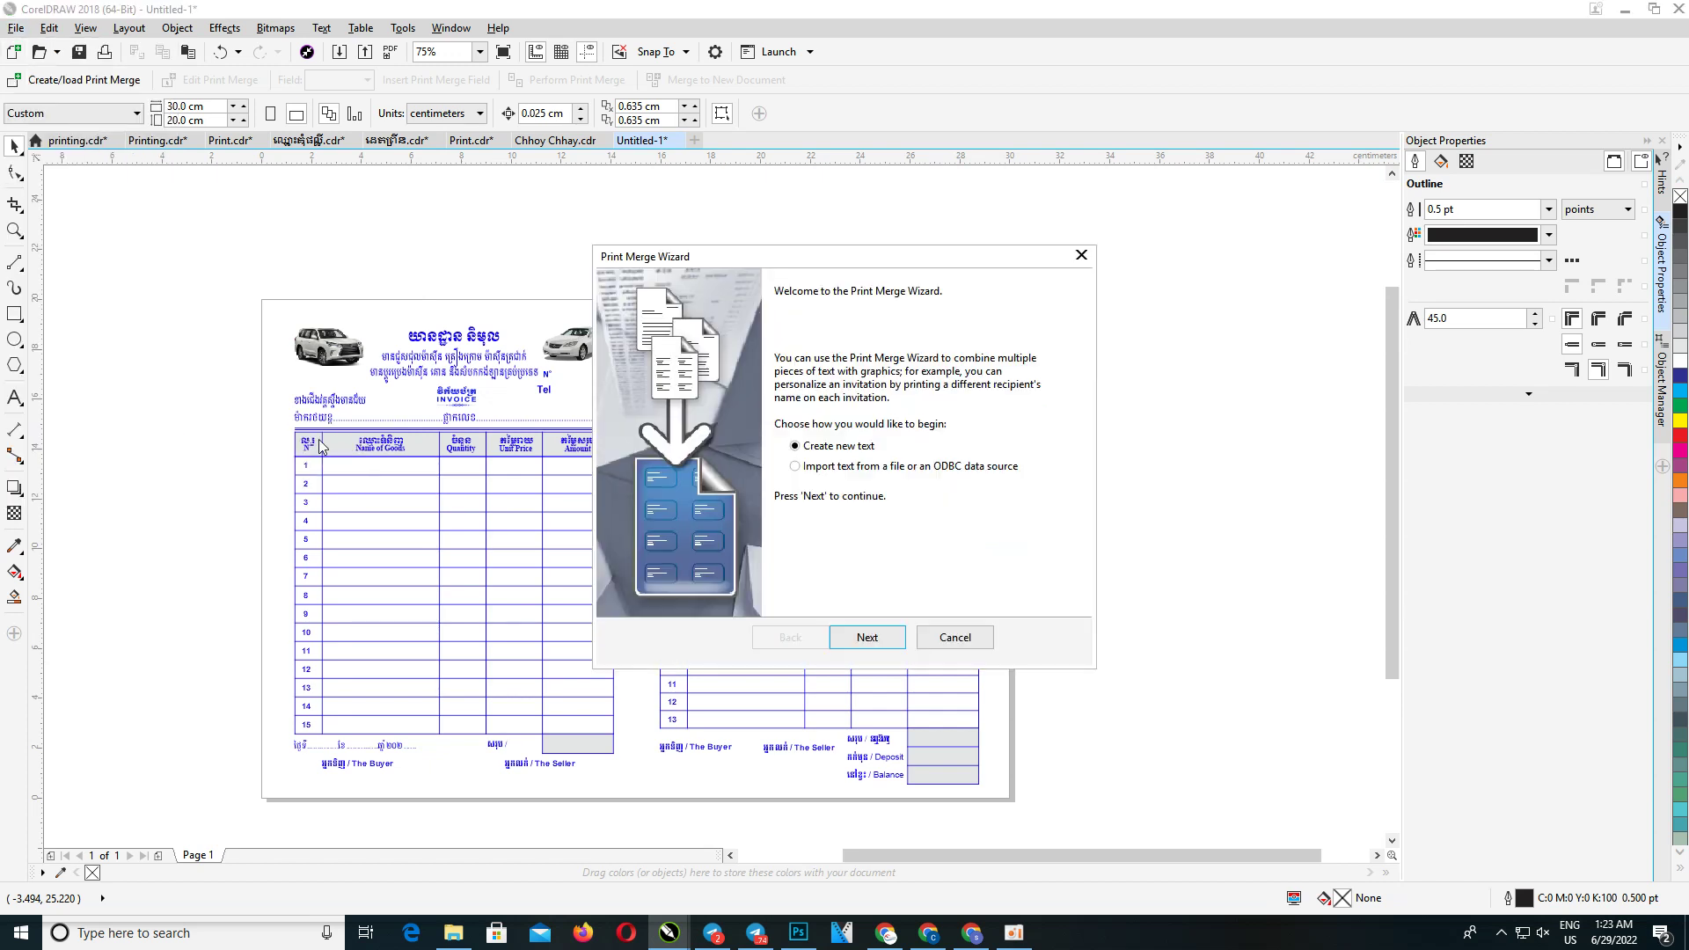
click(865, 635)
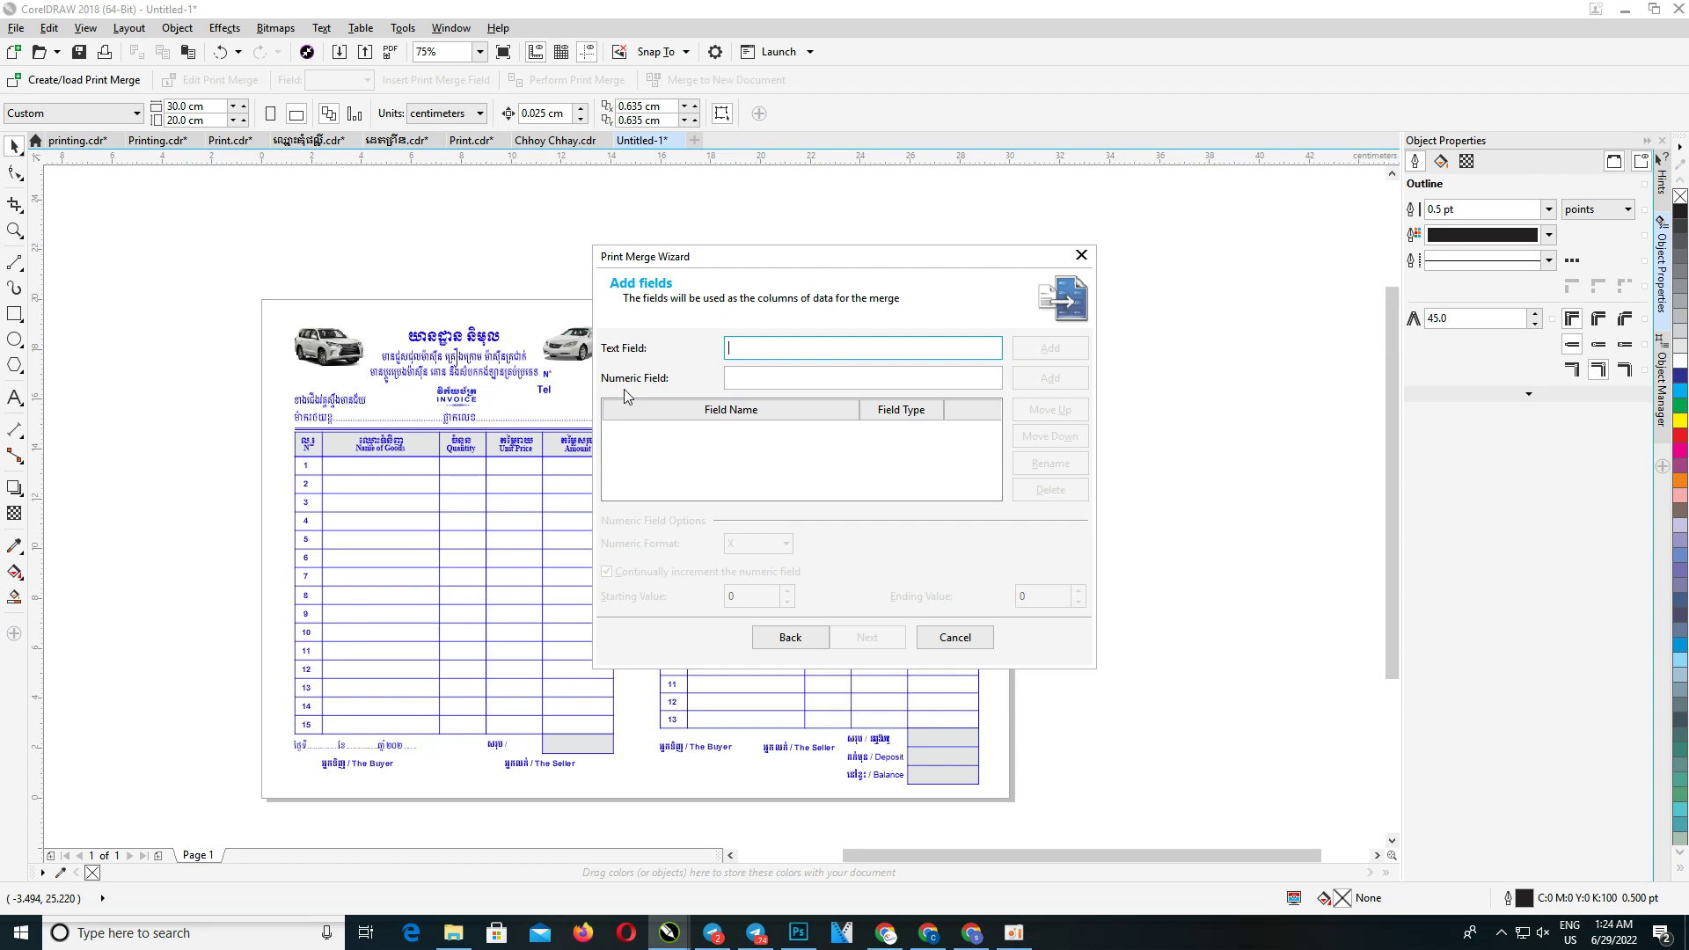
click(772, 379)
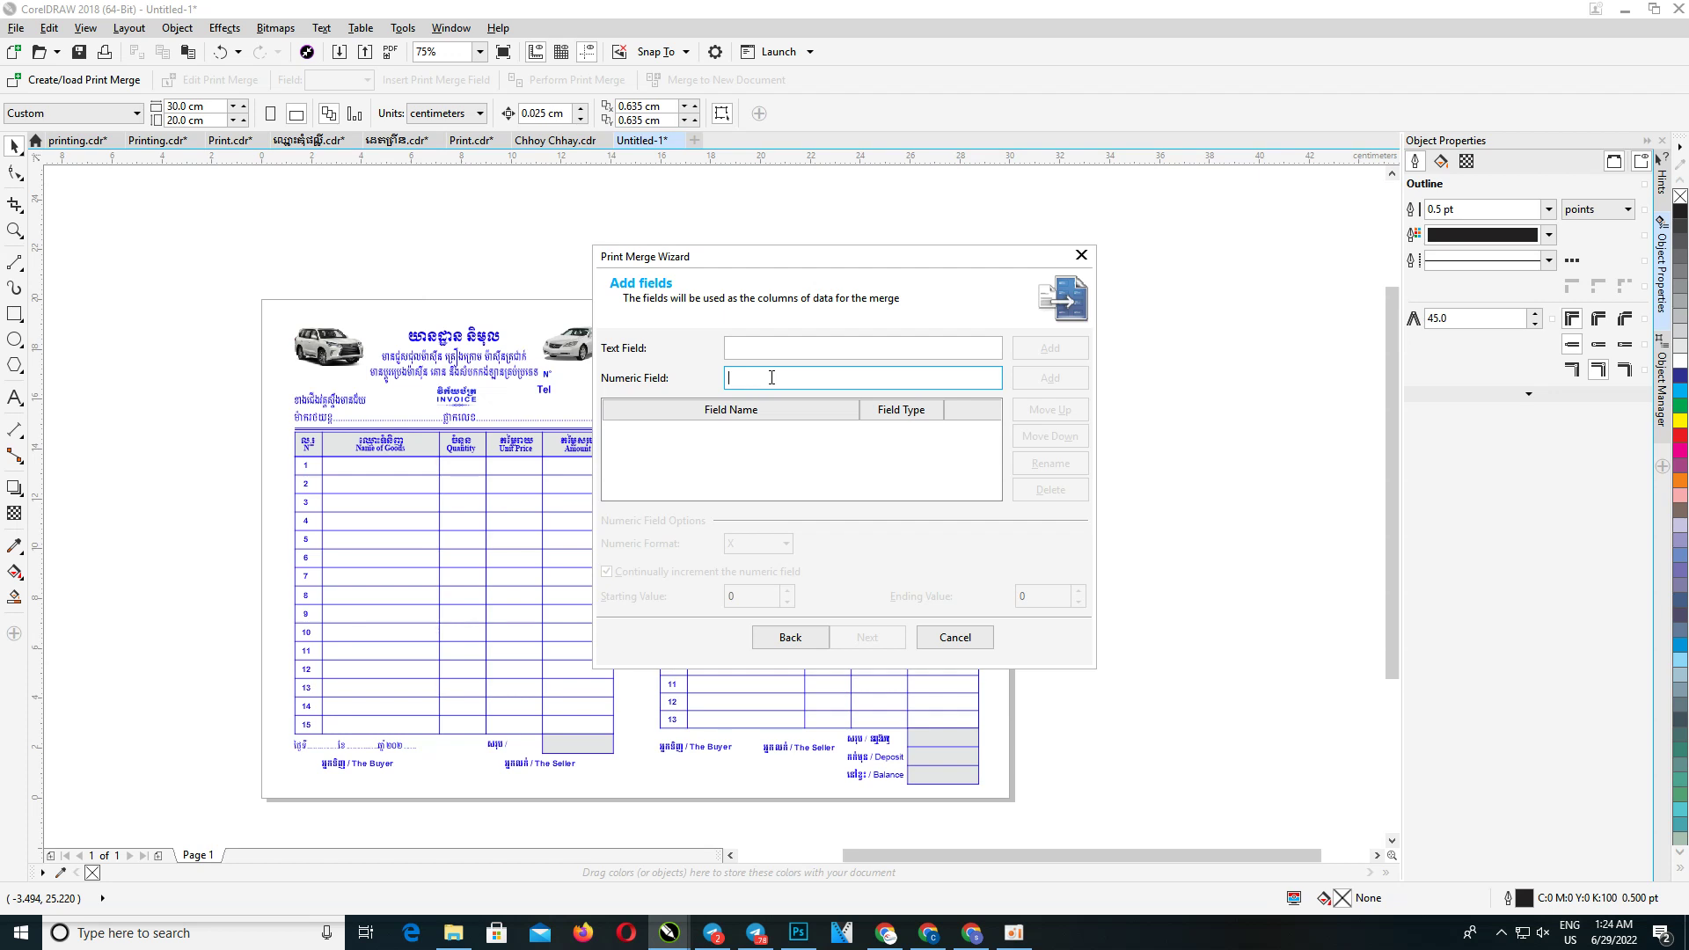
Add numeric merge fields named Number1 and Number2
text(Nu)
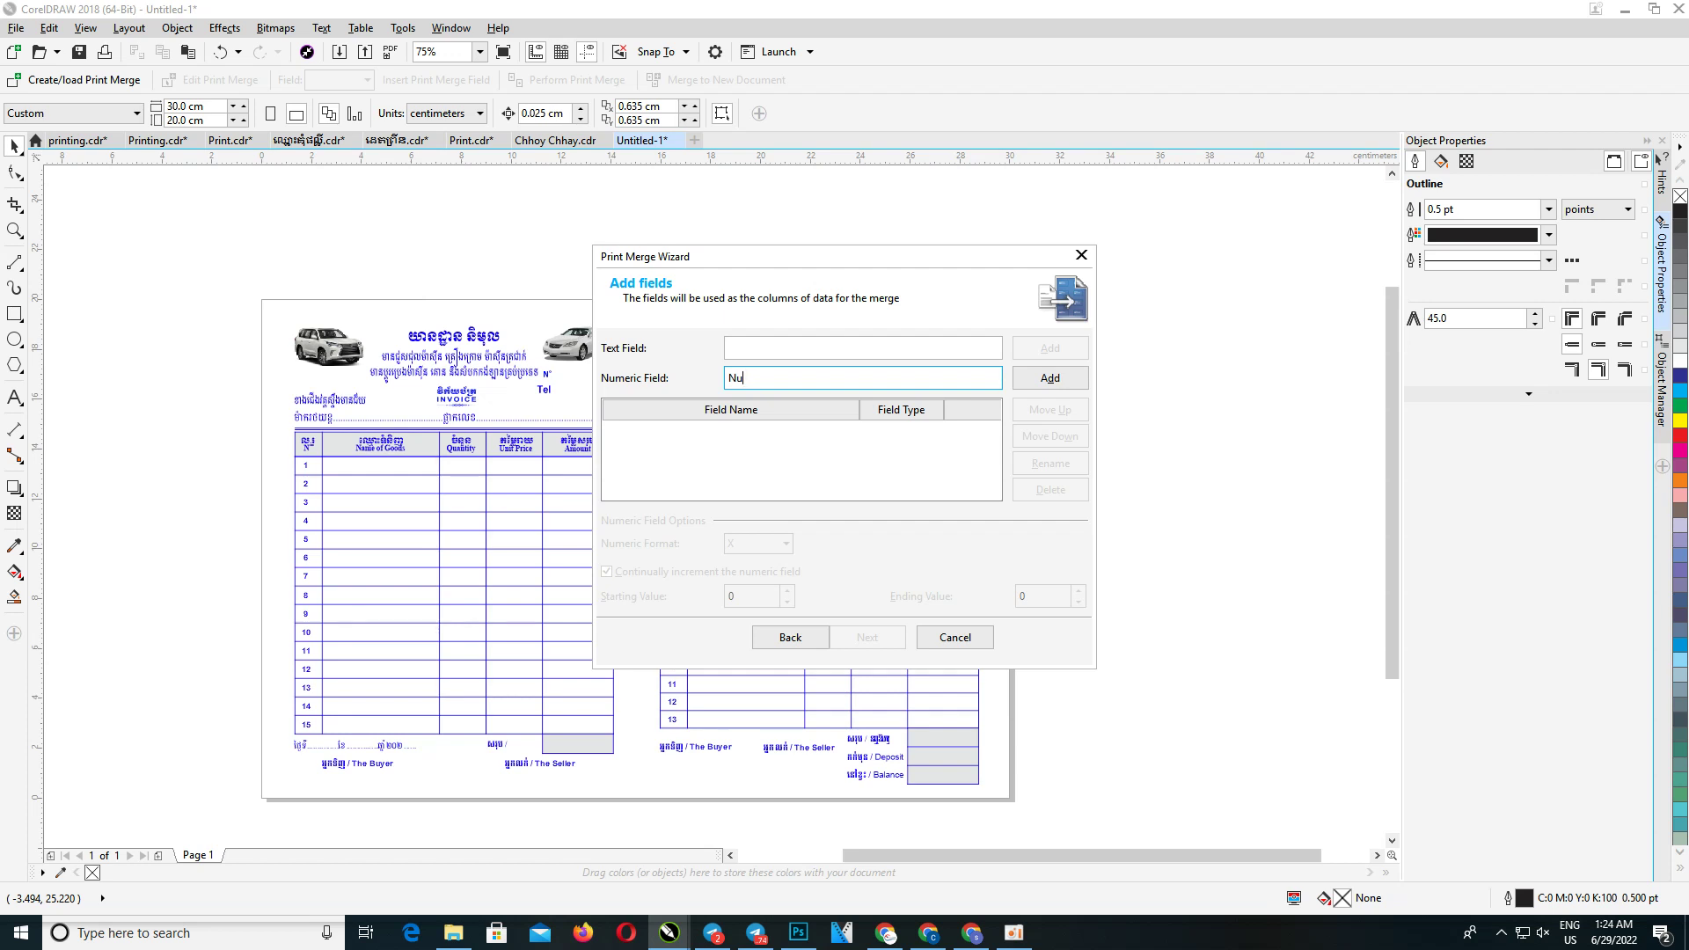
text(mber)
text(1)
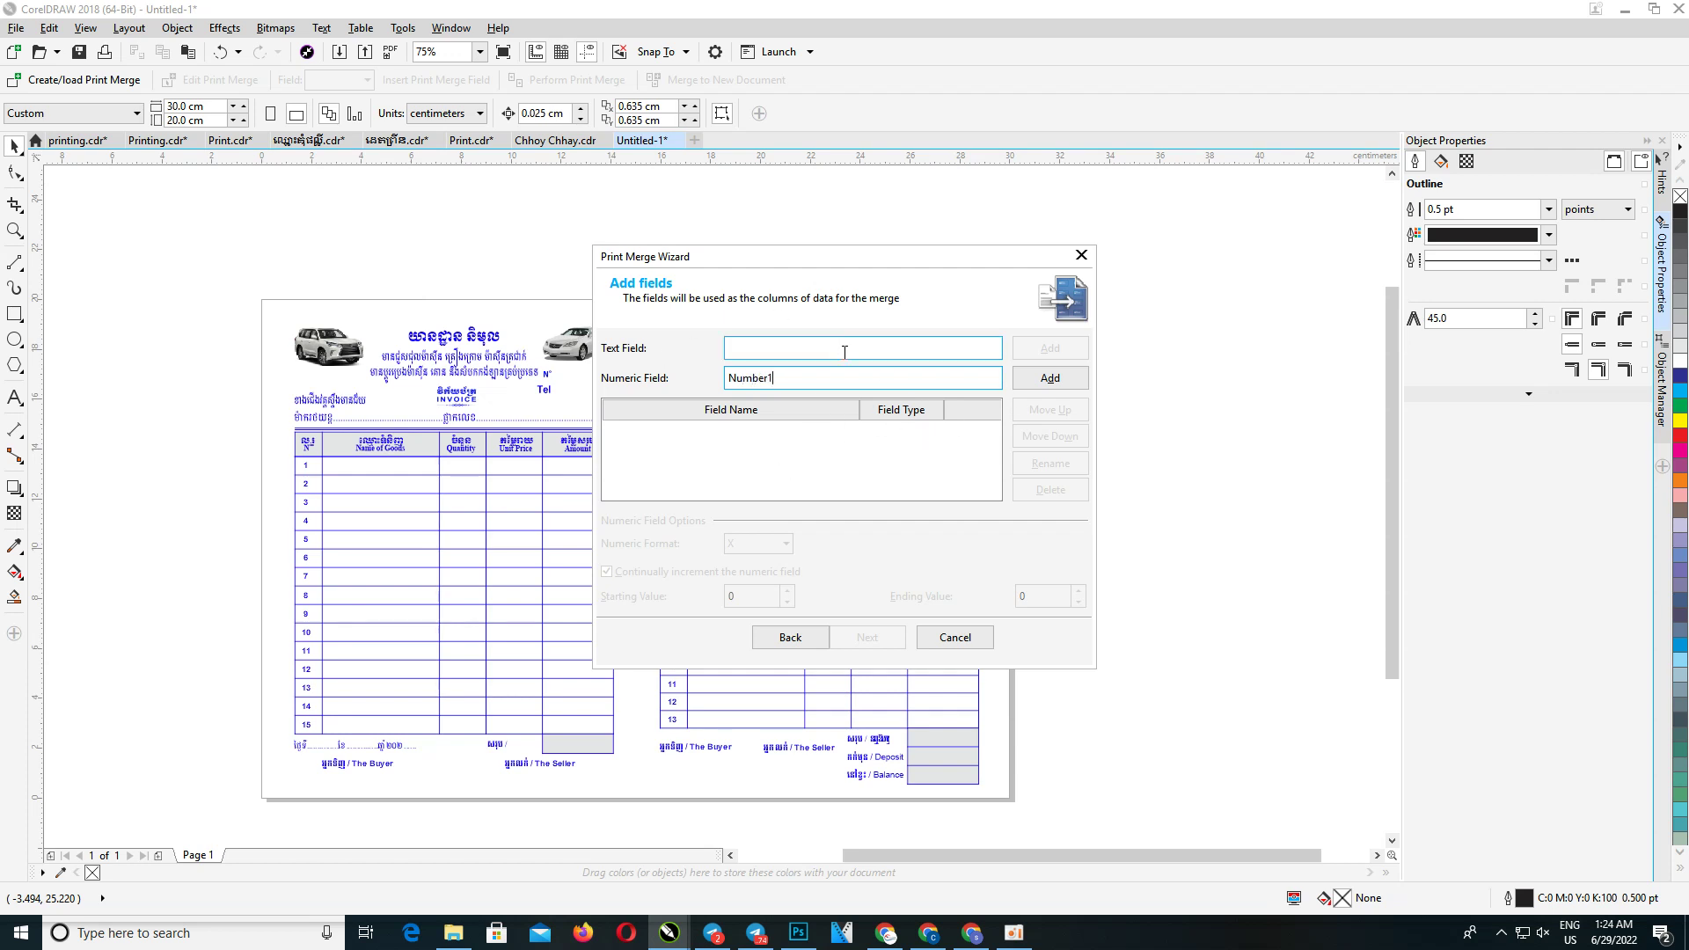
click(1056, 378)
text(Num)
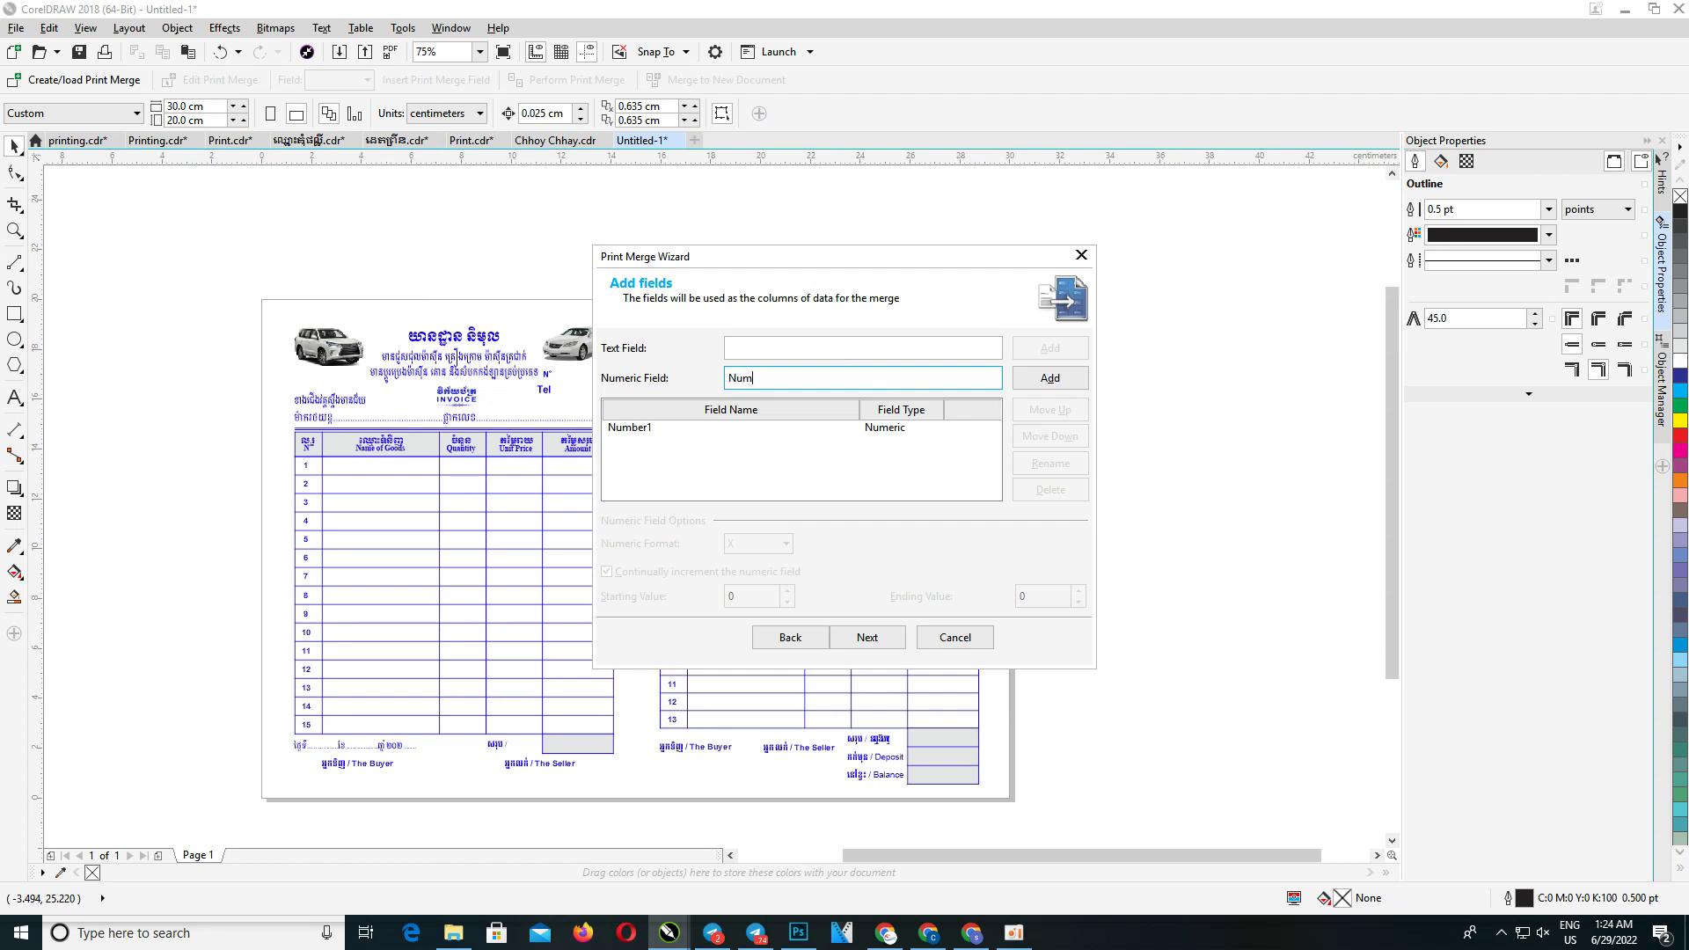
text(ber2)
click(1042, 378)
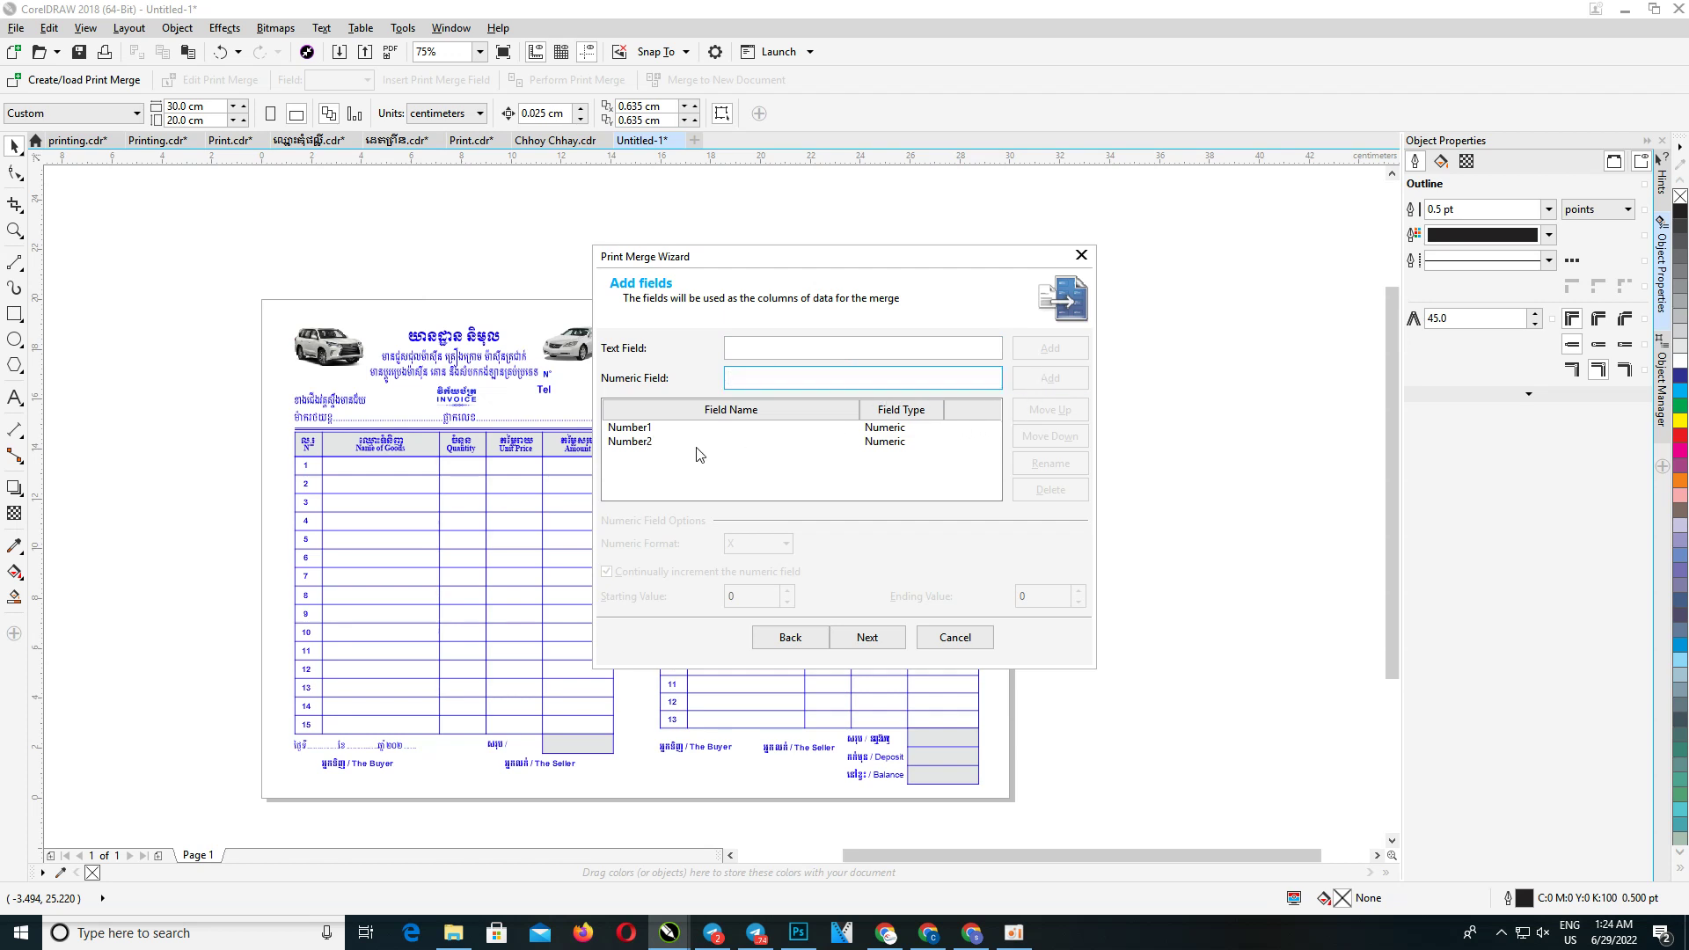
Give Number1 the zero-padded 00000X numeric format
click(635, 431)
click(783, 543)
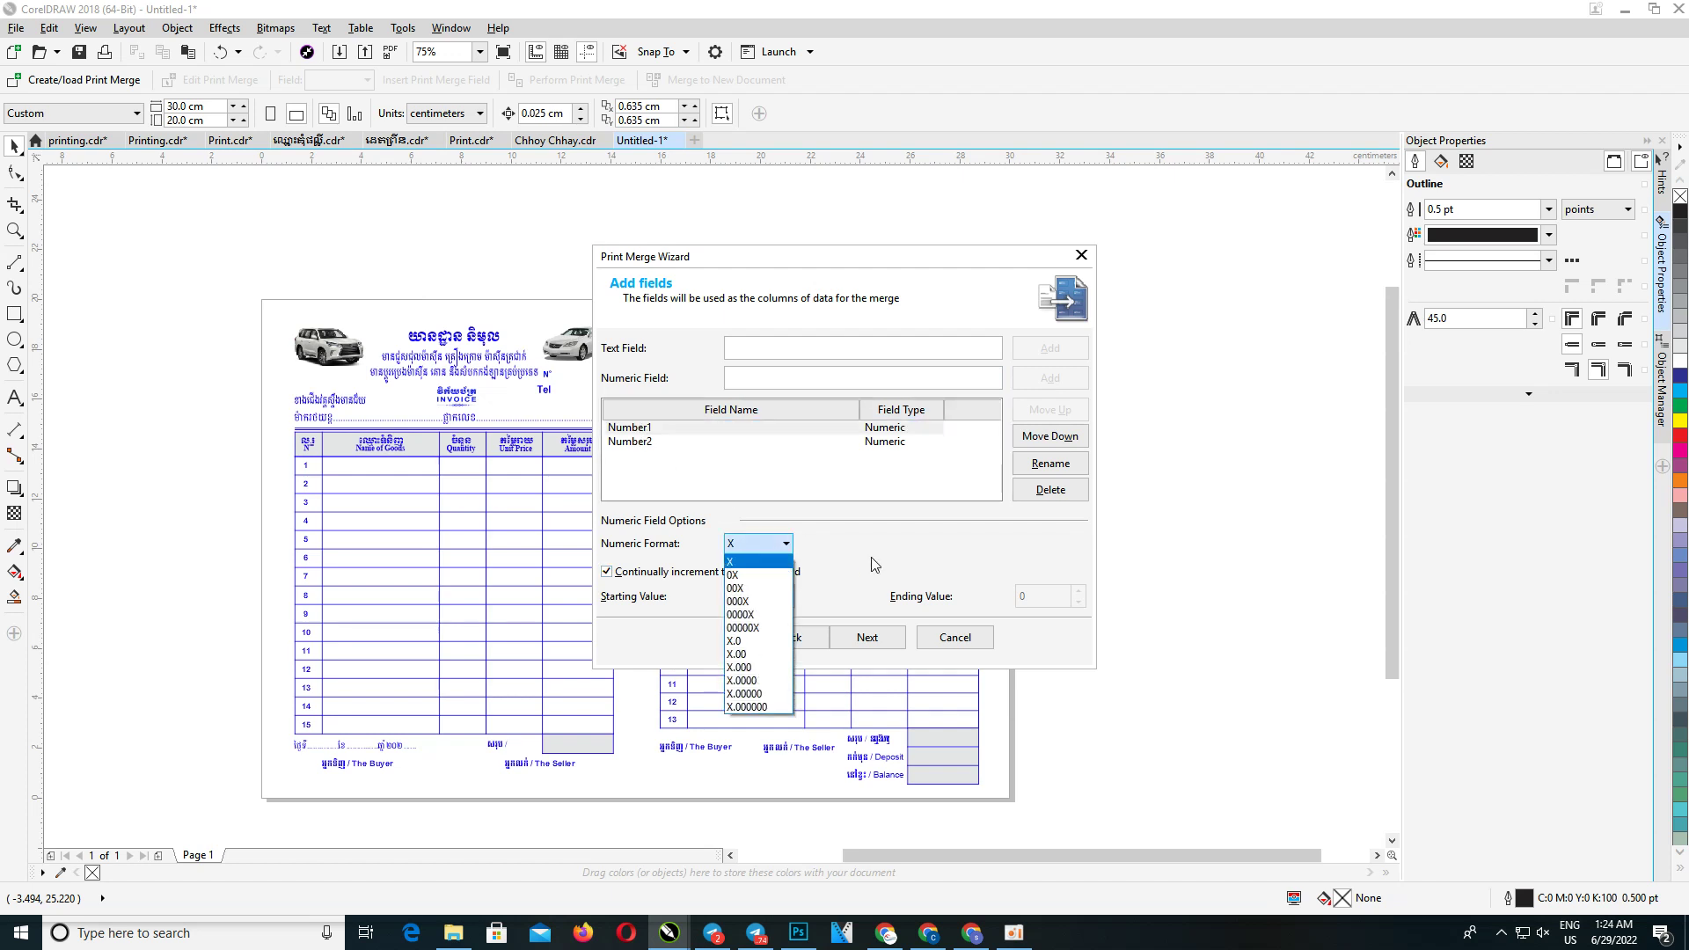
click(744, 628)
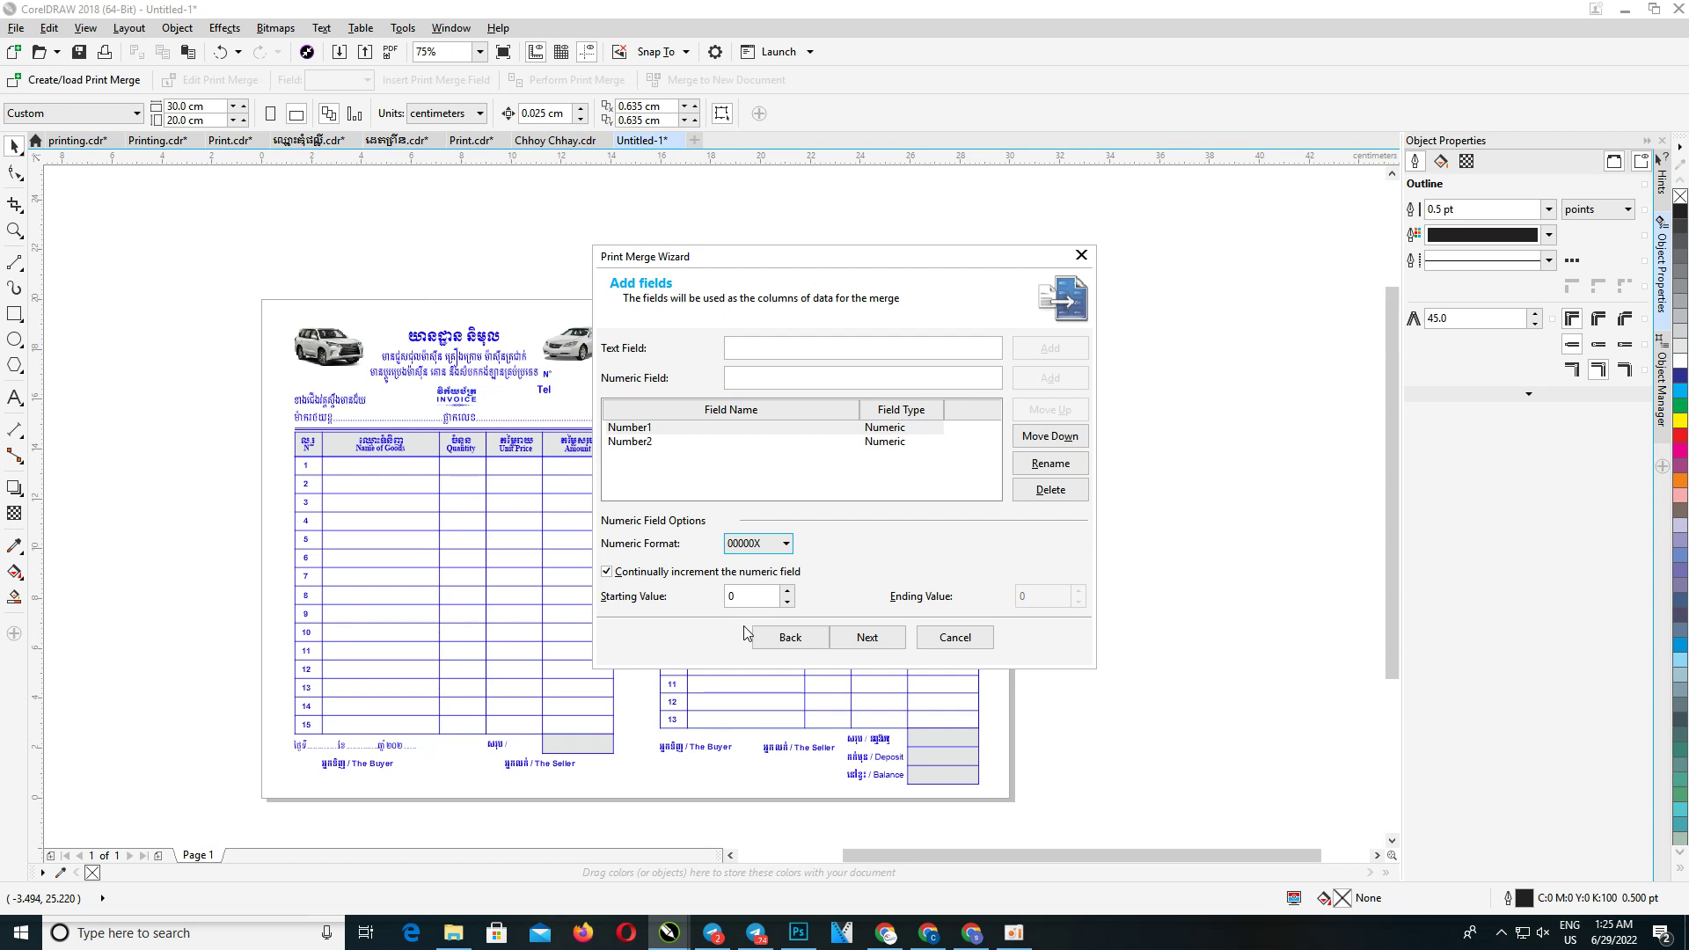
Turn off continual increment for Number1 and make it run from 250 down to 1
click(621, 571)
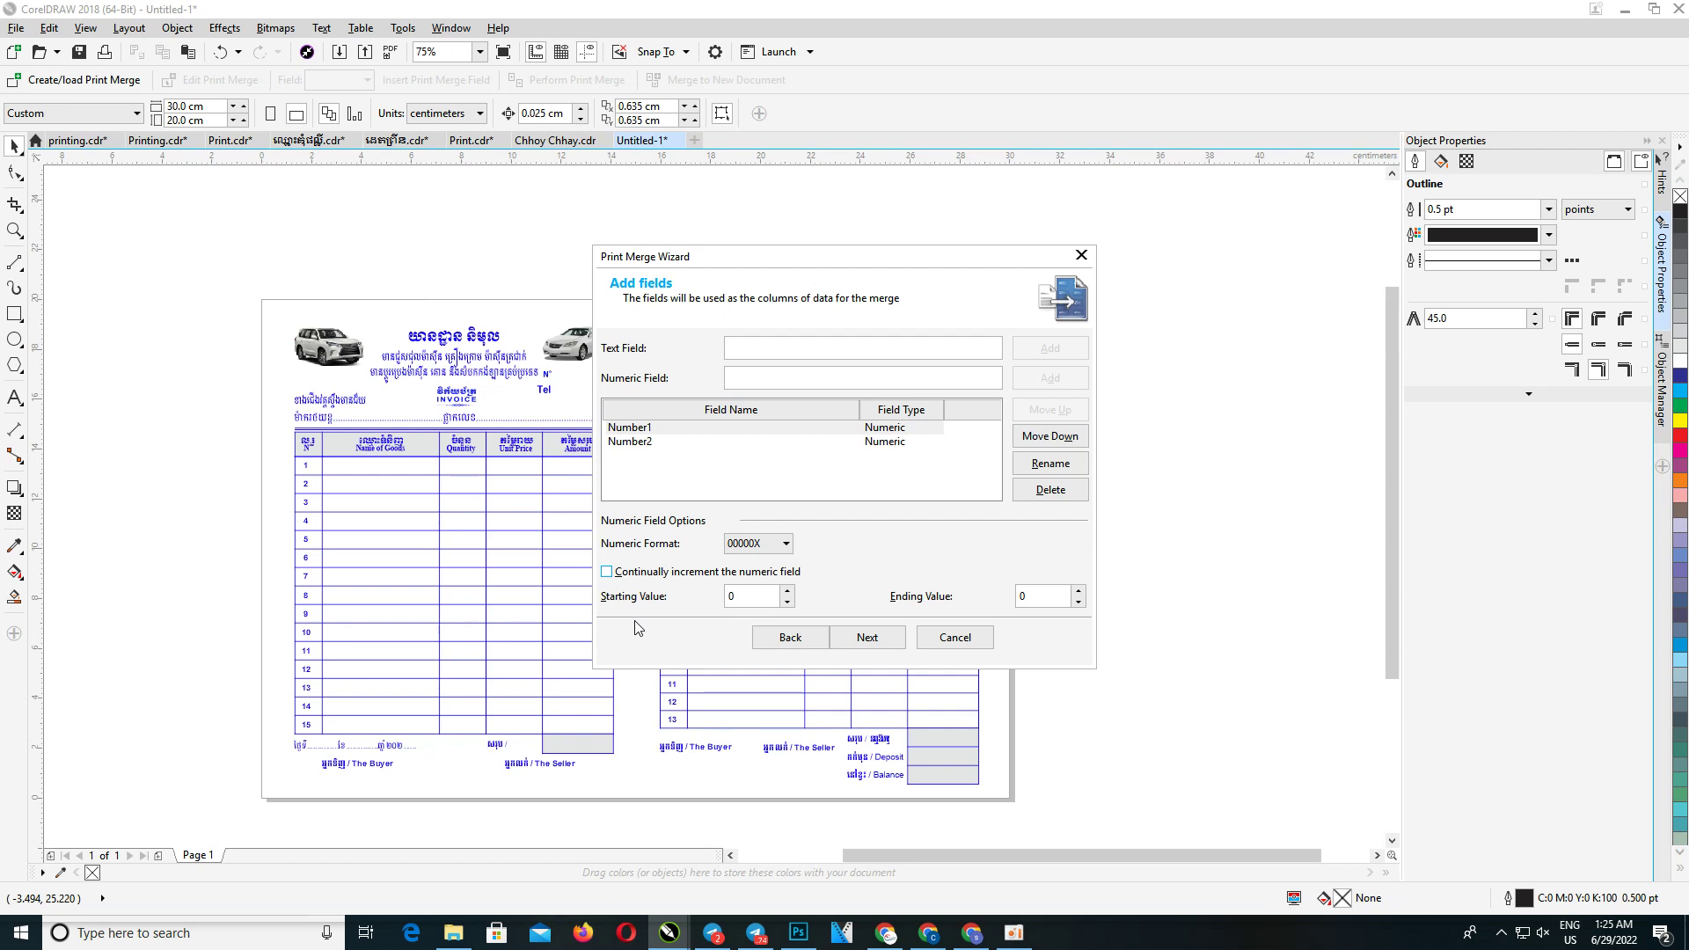
double_click(743, 596)
text(1)
click(1027, 595)
double_click(1027, 596)
text(250)
double_click(1050, 597)
text(1)
double_click(739, 596)
text(25)
Finish the wizard, then reopen Print Merge editing with Number2's format choices listed
click(867, 637)
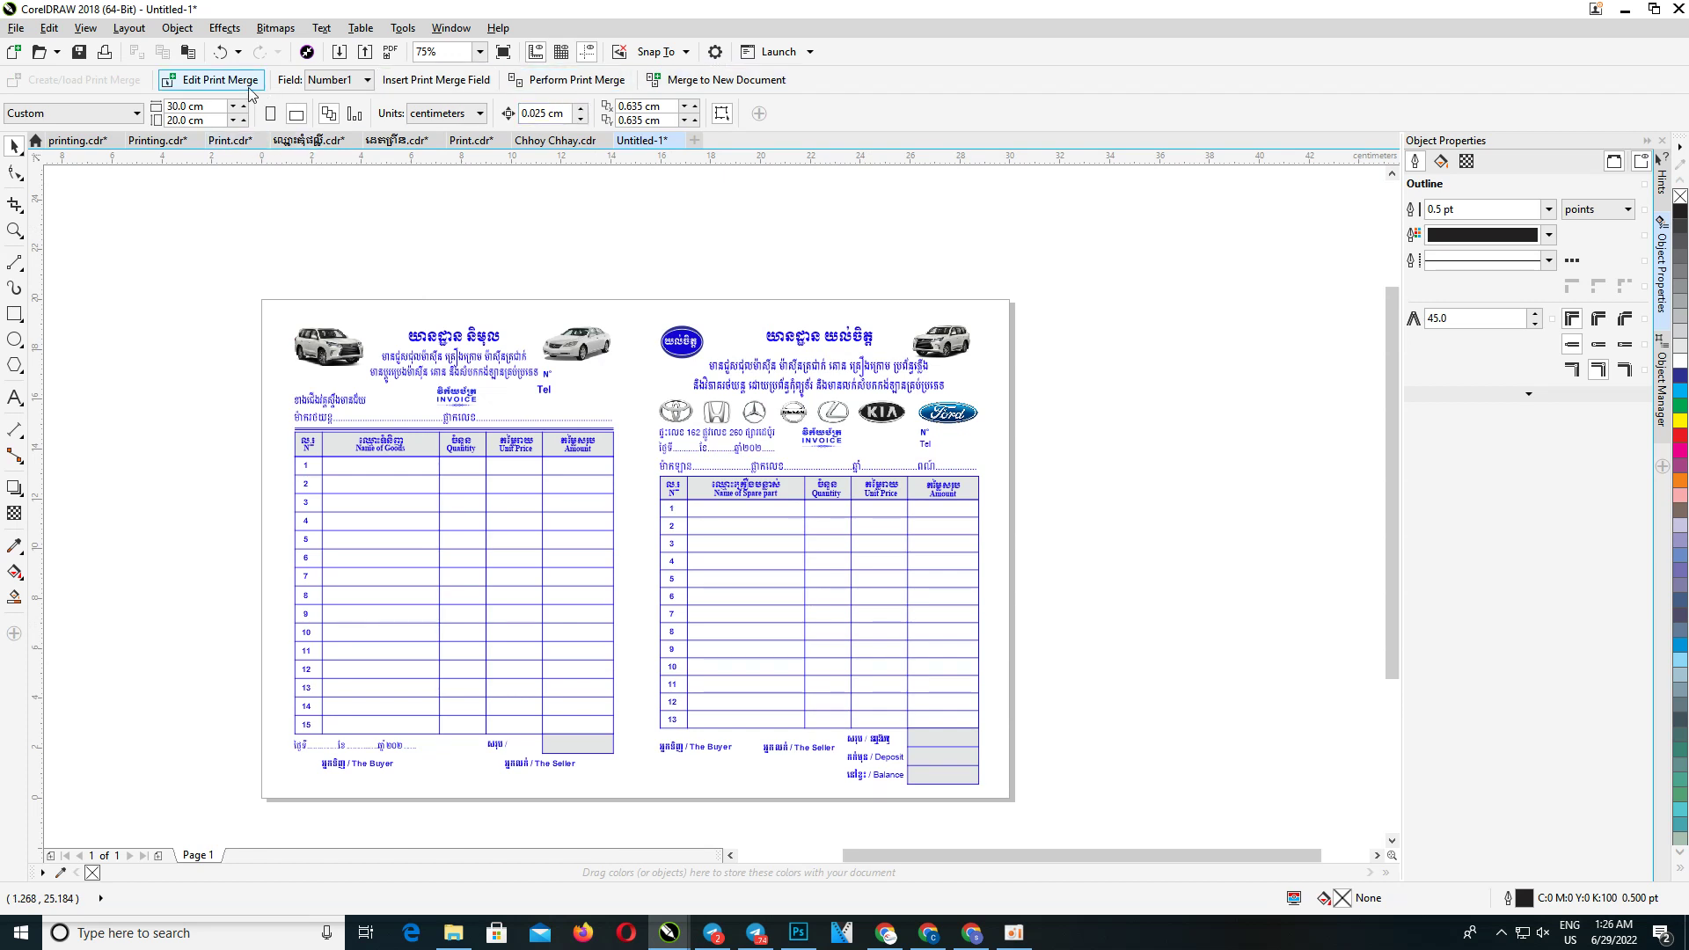
click(204, 85)
click(647, 444)
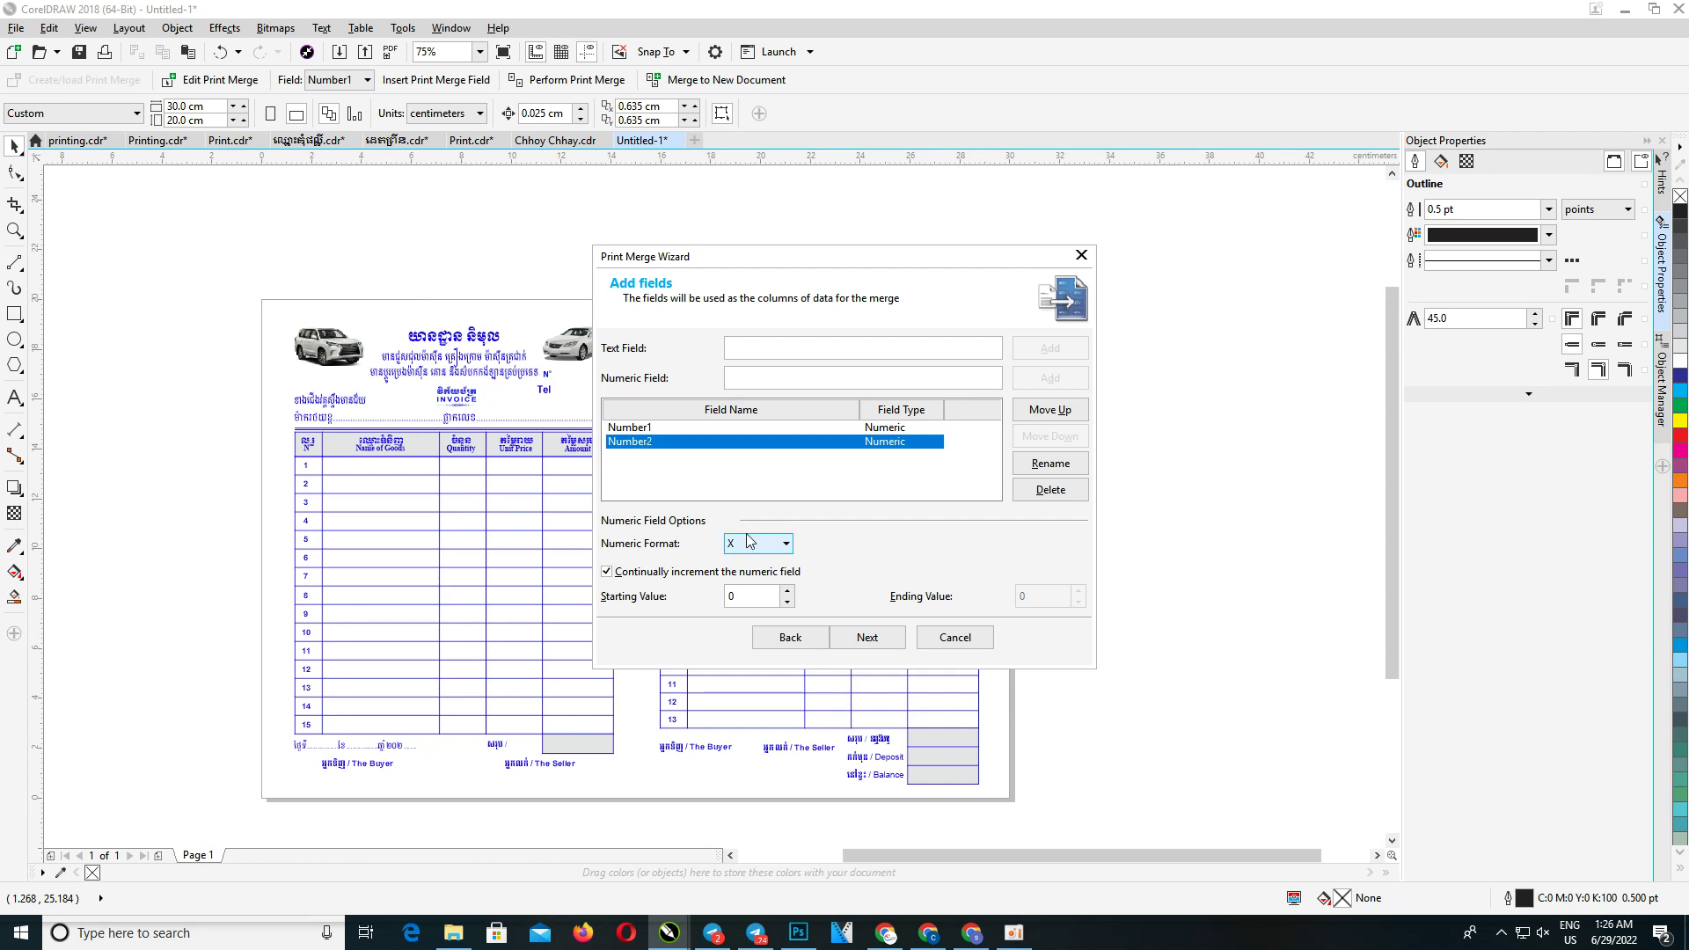
click(781, 544)
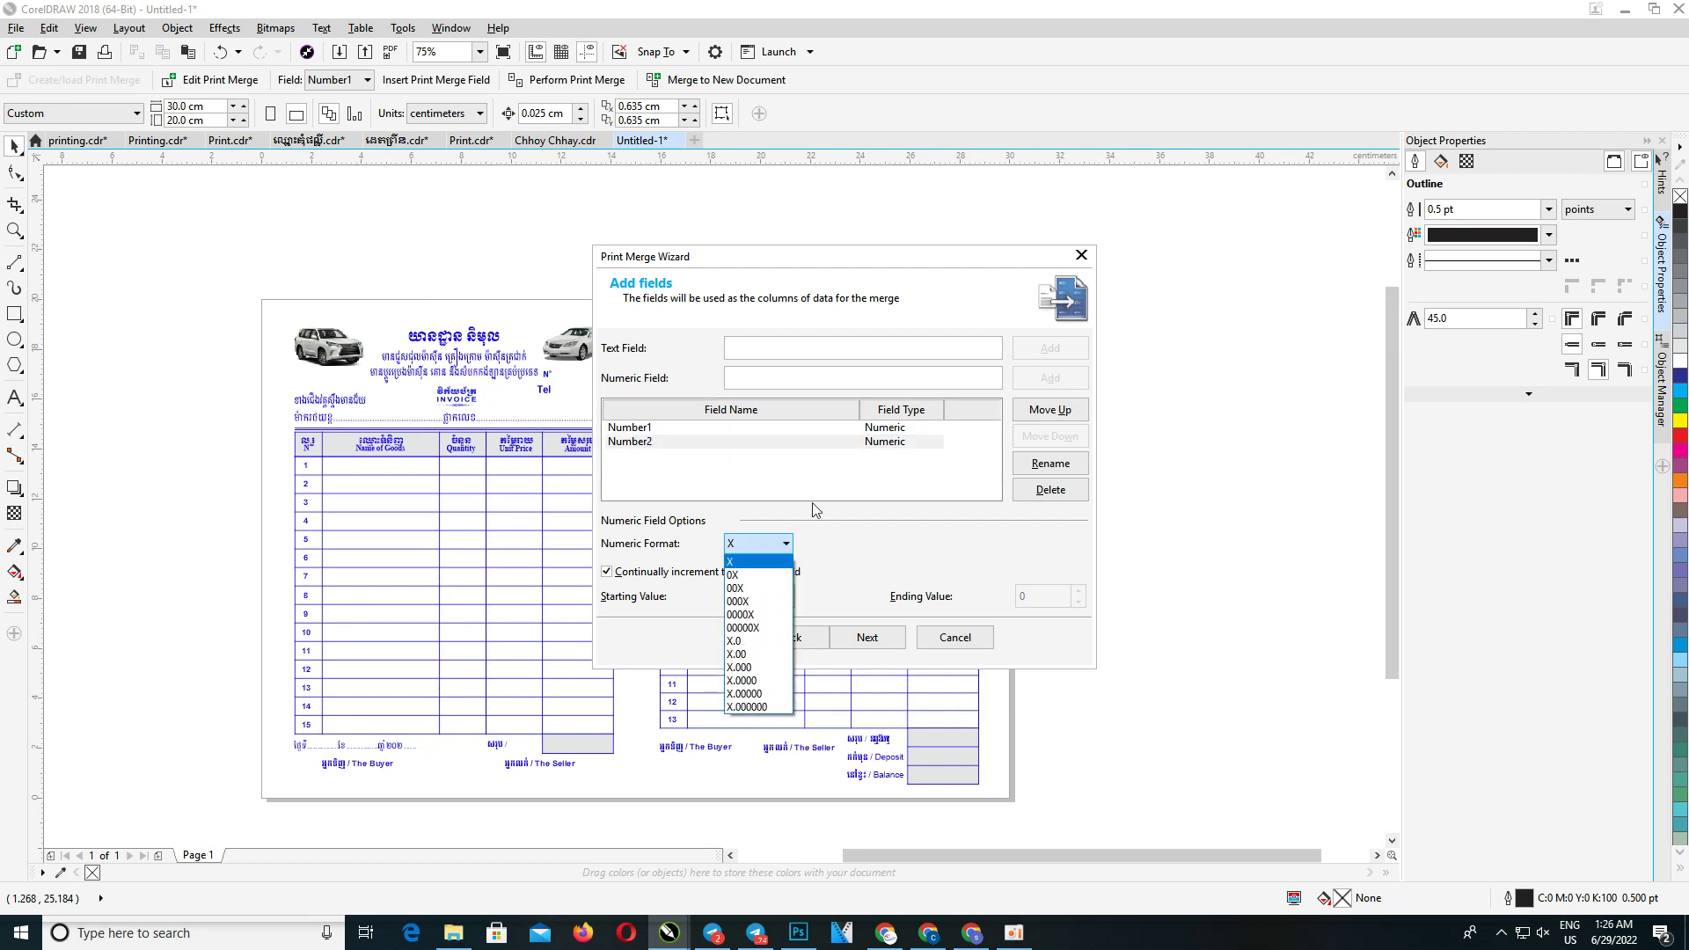
Give Number2 the 00000X format, no continual increment, counting from 500 down to 251
click(743, 627)
click(651, 571)
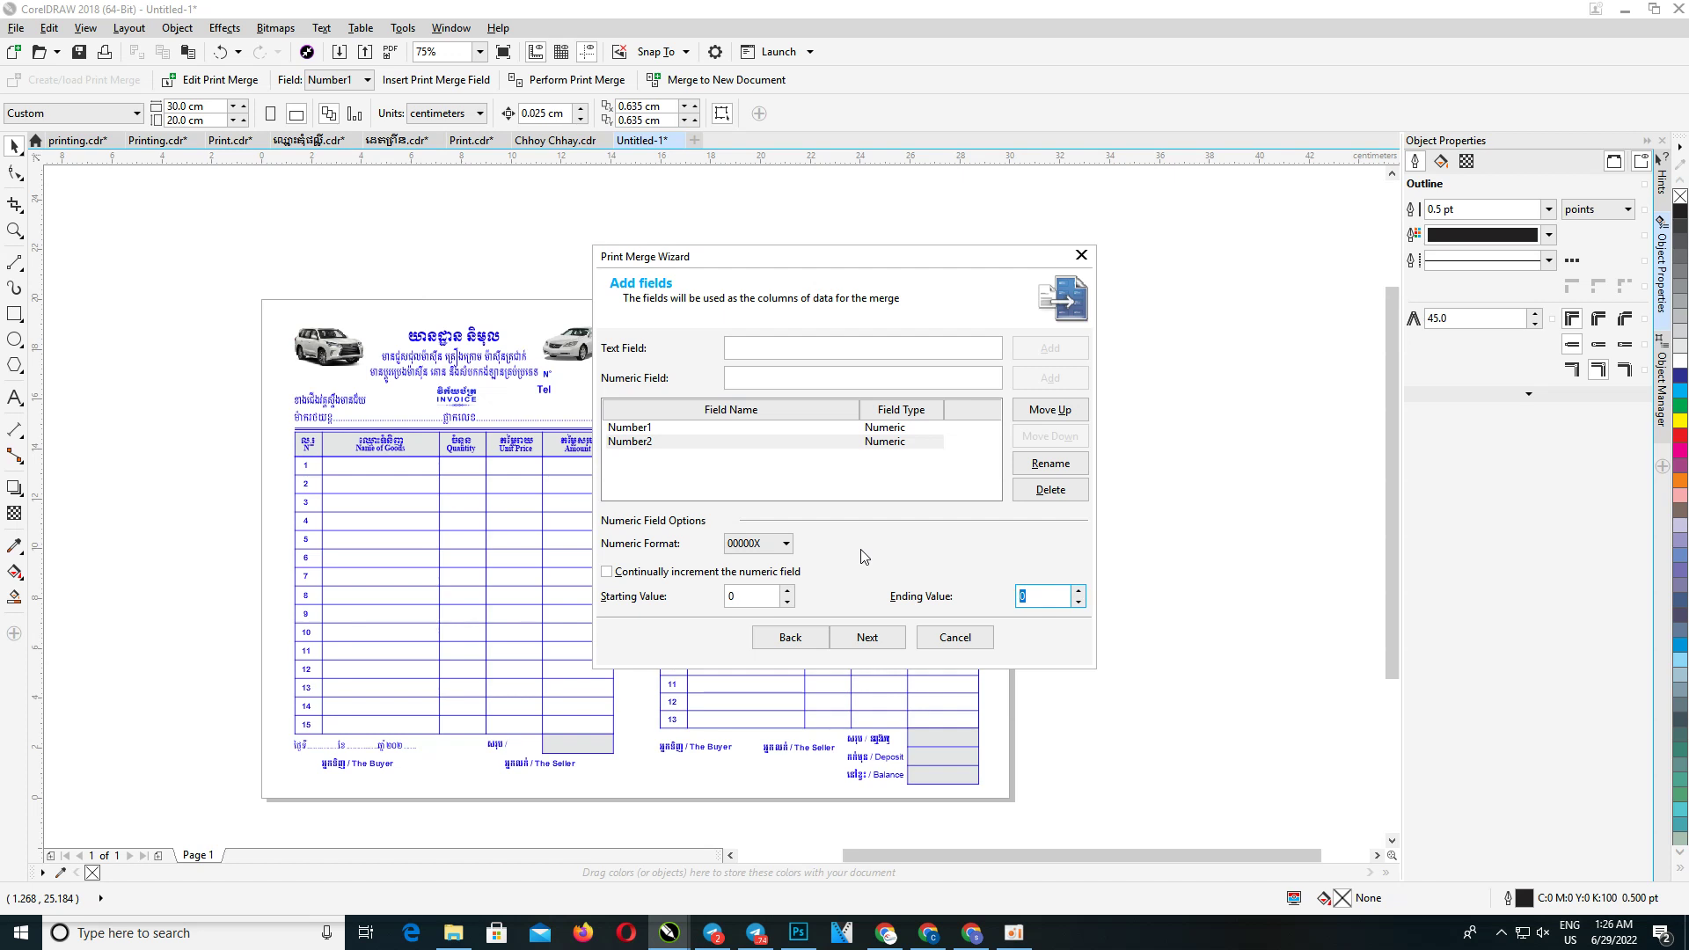
text(2)
text(51)
key(shift+Tab)
text(50)
click(880, 647)
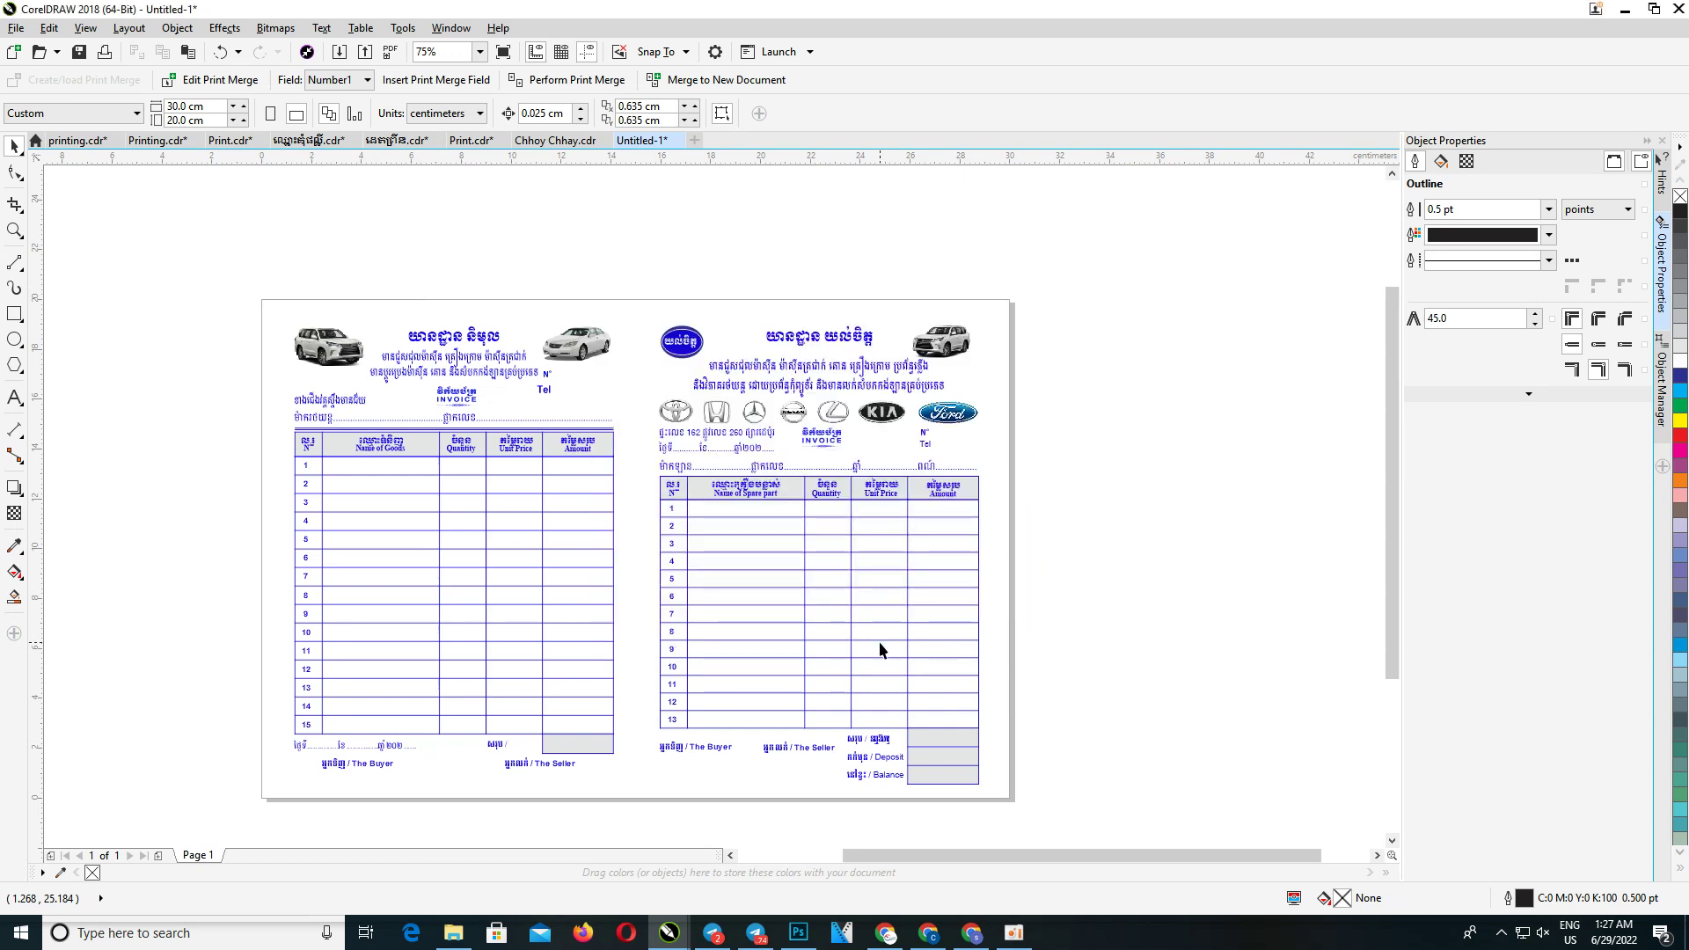
Reopen the merge settings, review Number1 and Number2 numbering, and finish the wizard
click(211, 80)
click(617, 429)
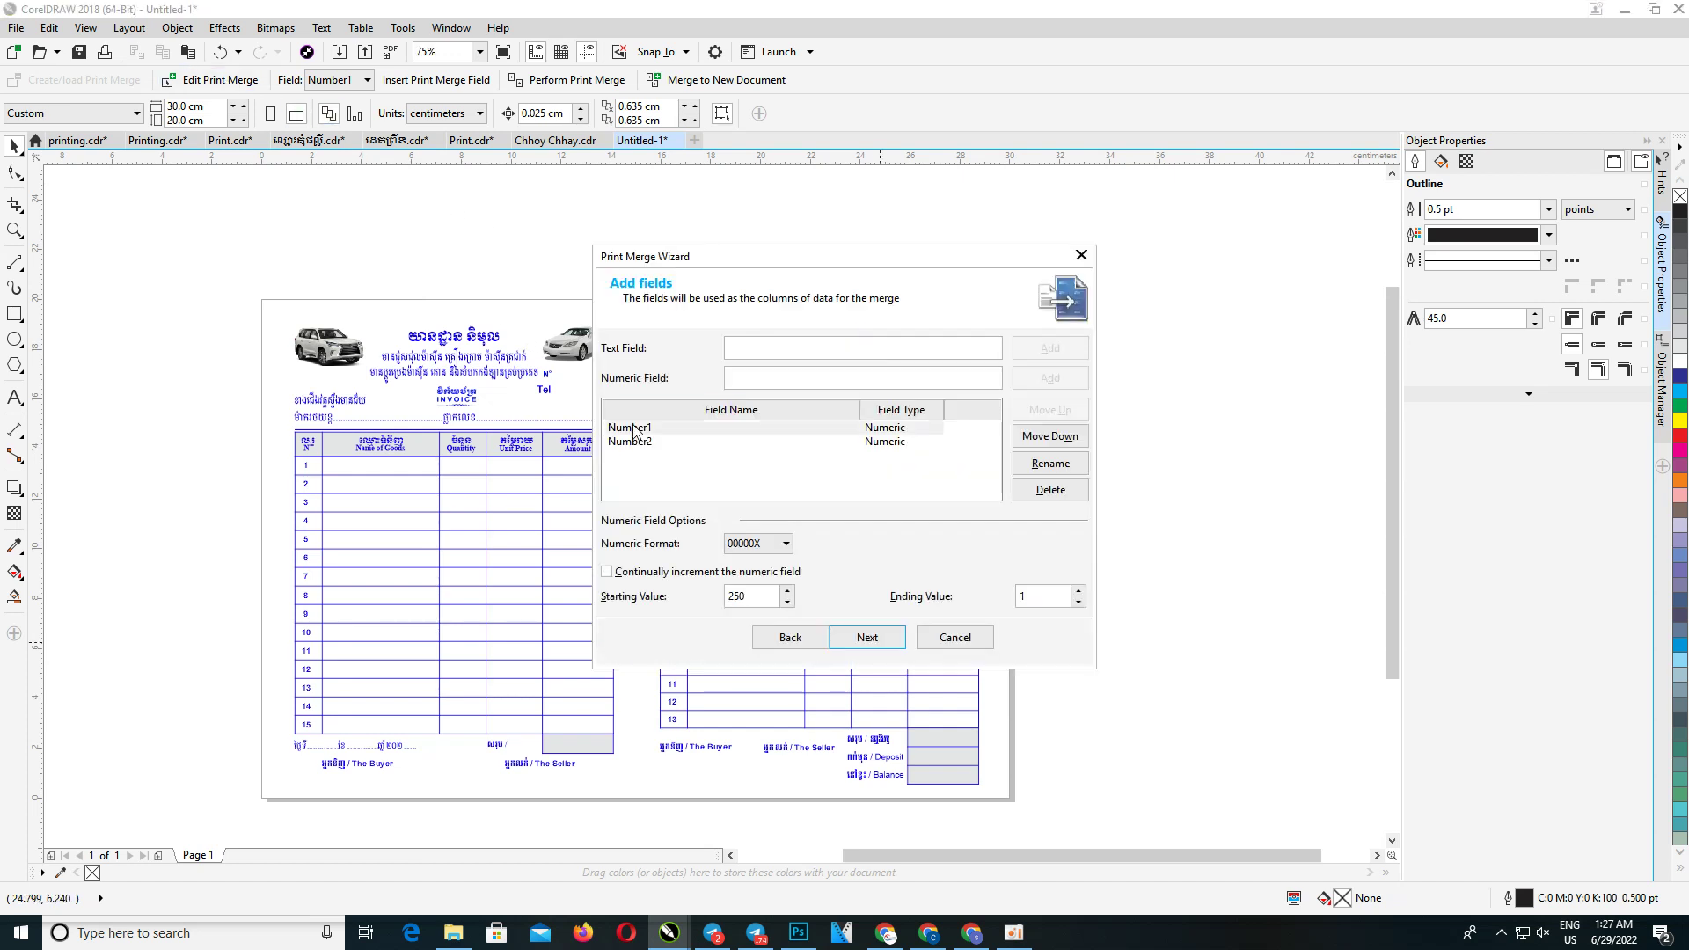
click(635, 444)
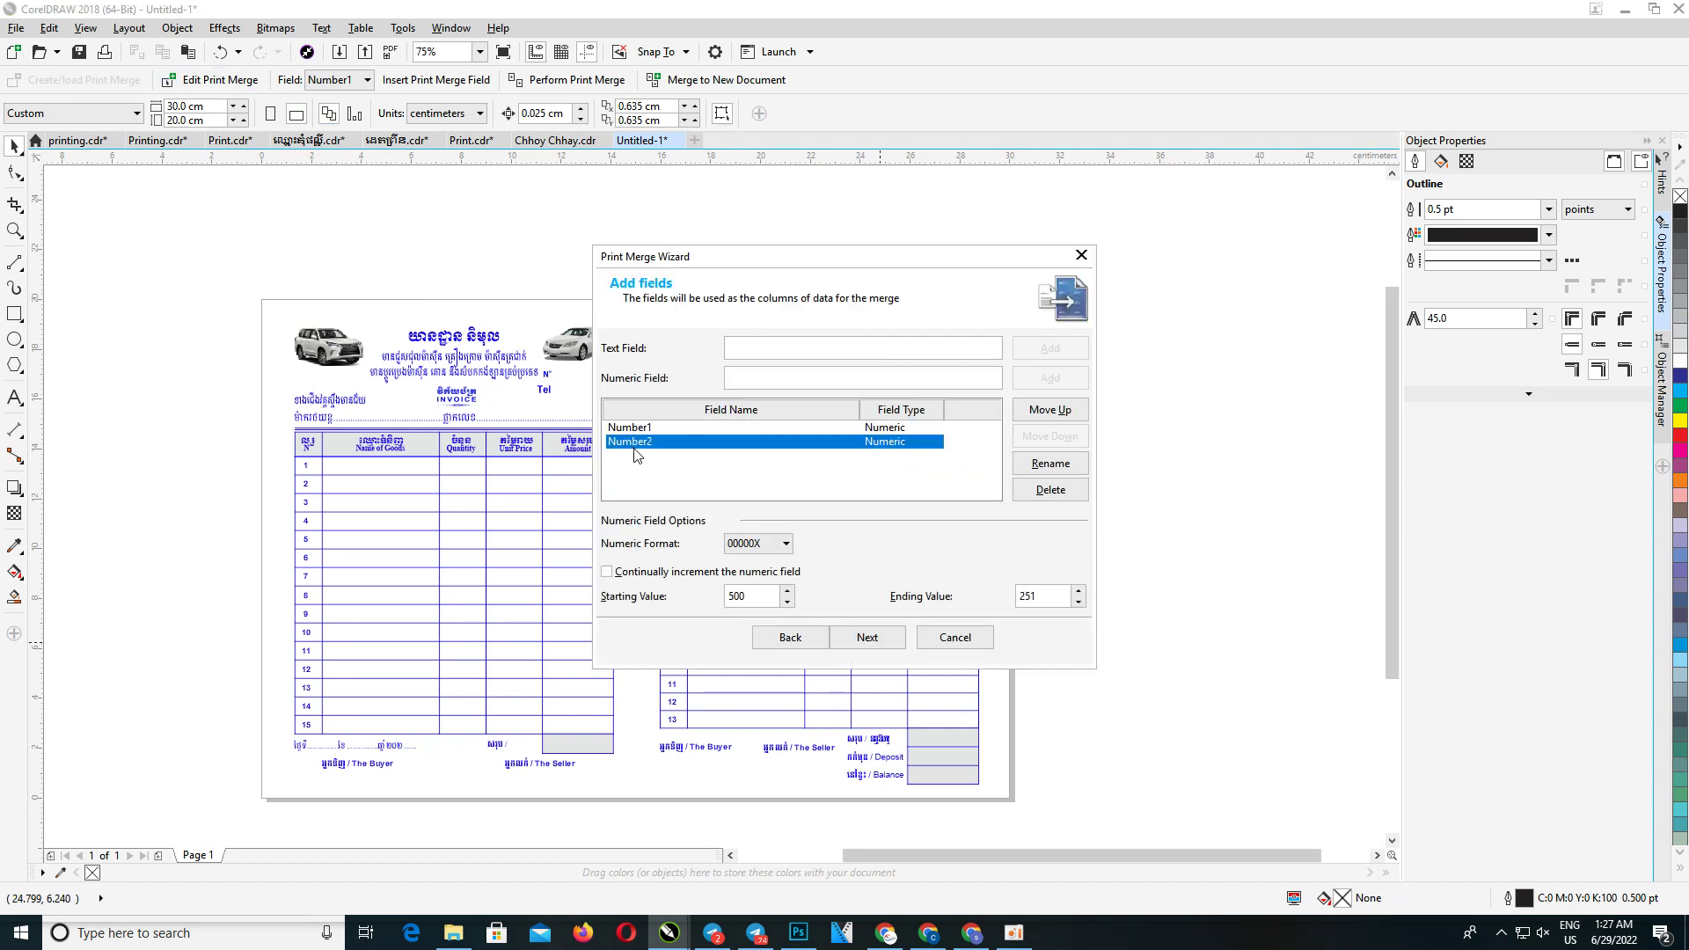
click(630, 428)
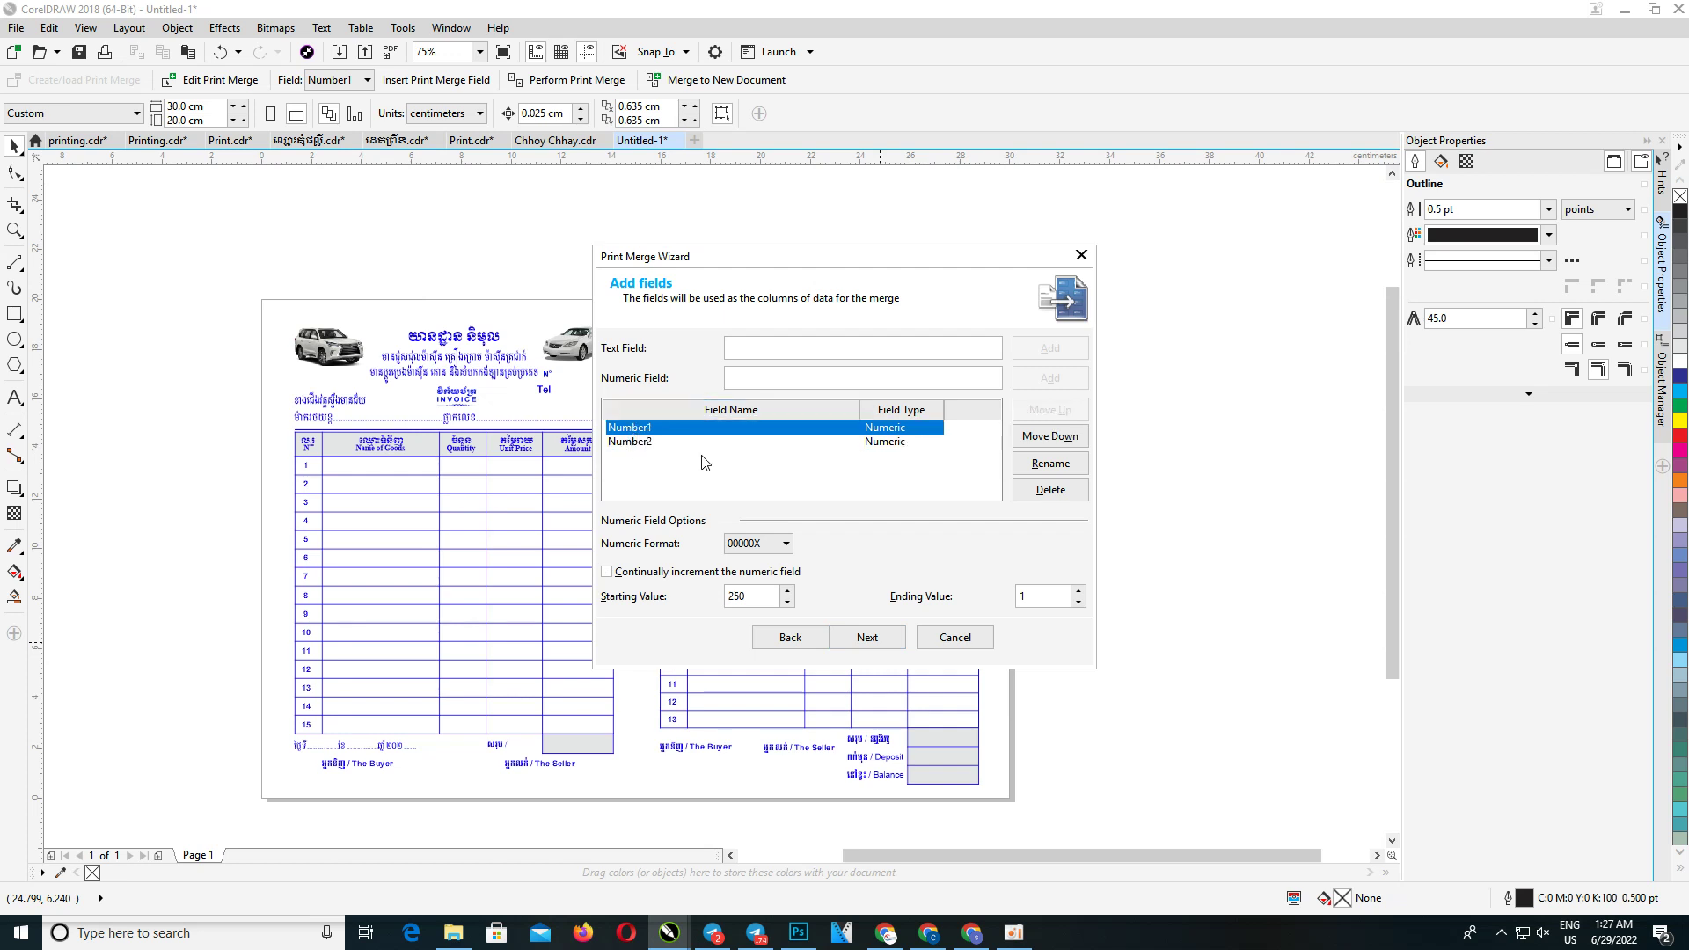
click(875, 639)
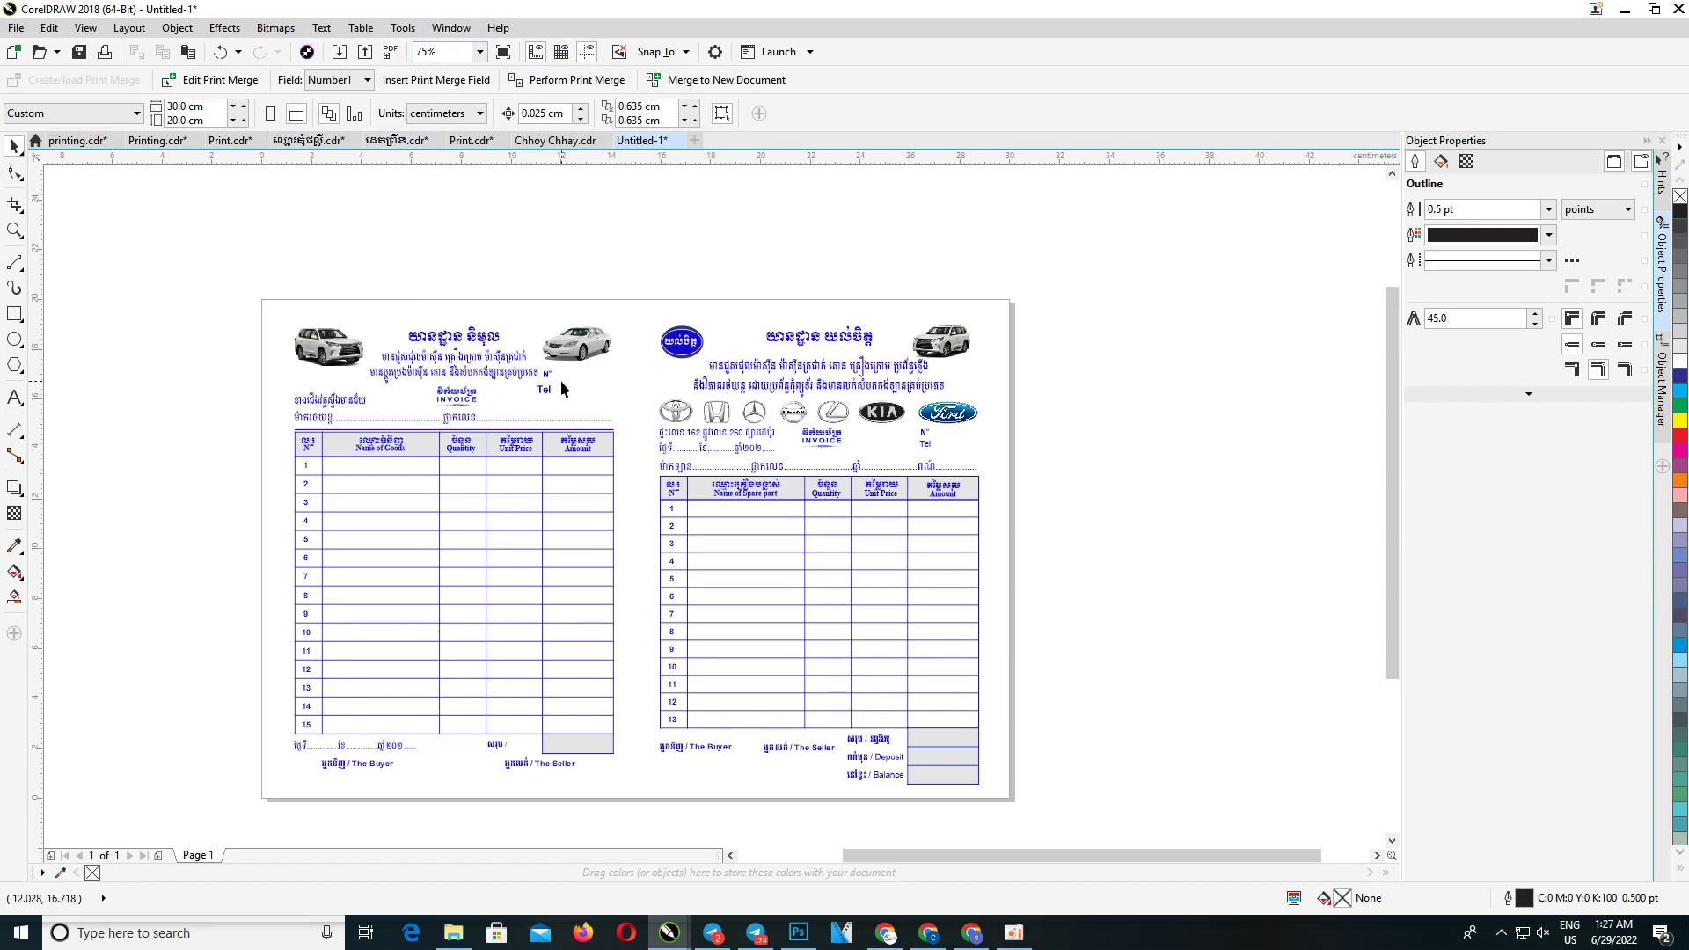
Insert the <Number1> field at 17 pt and place it beside N° on the left invoice
click(416, 81)
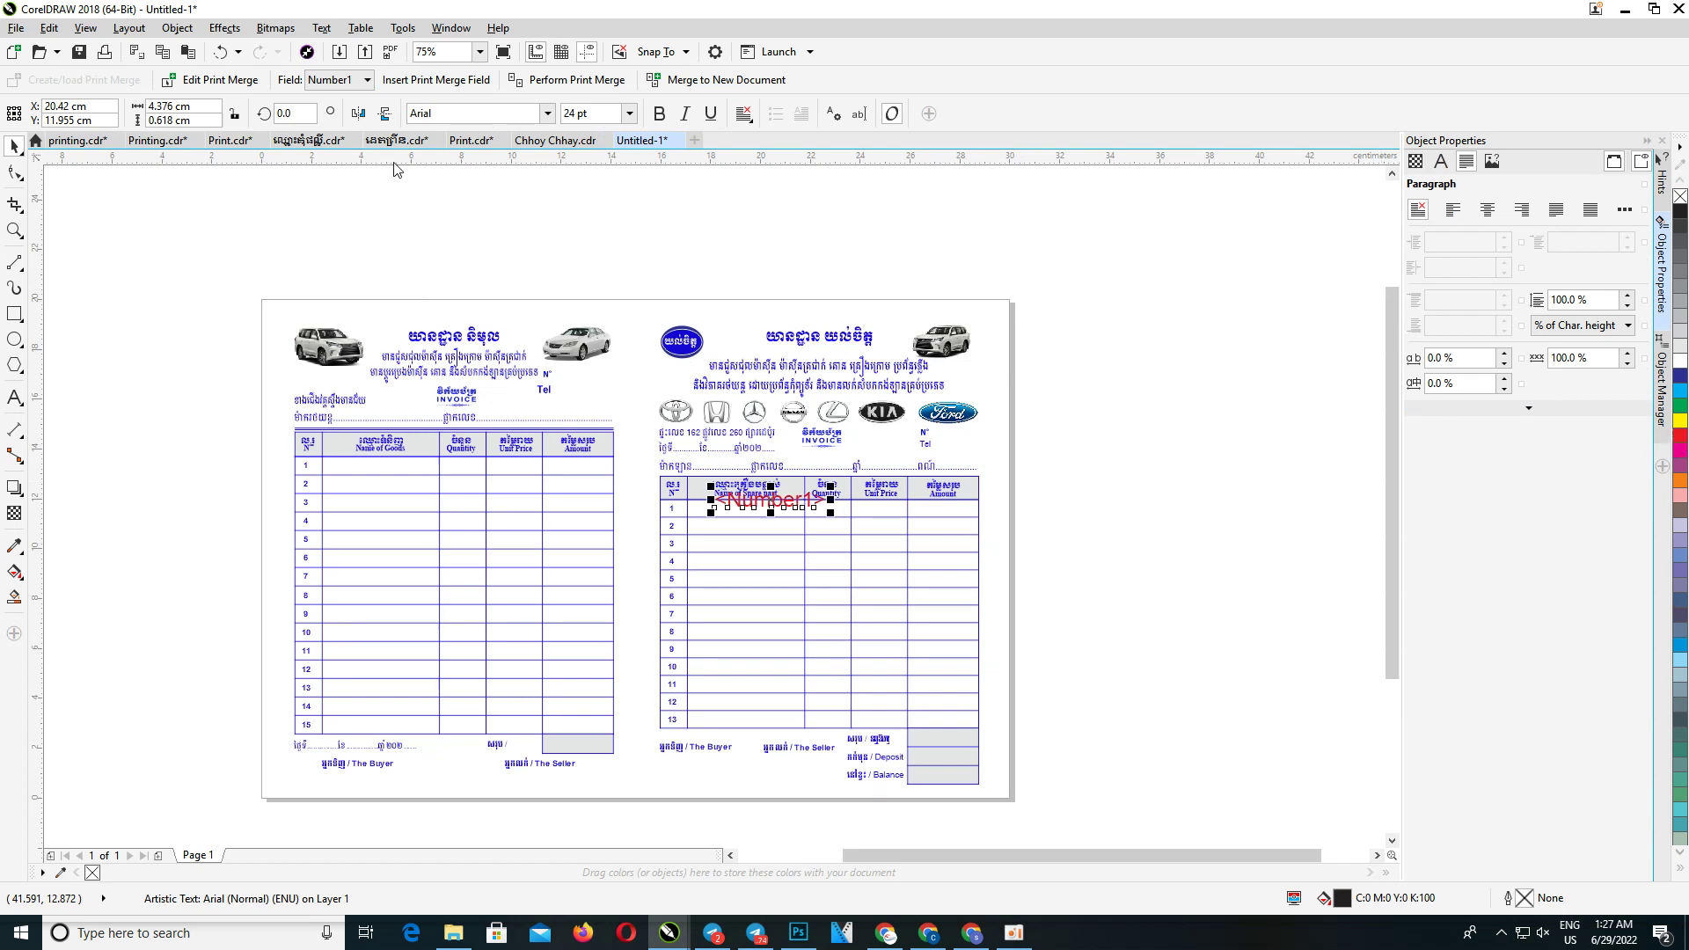
click(607, 115)
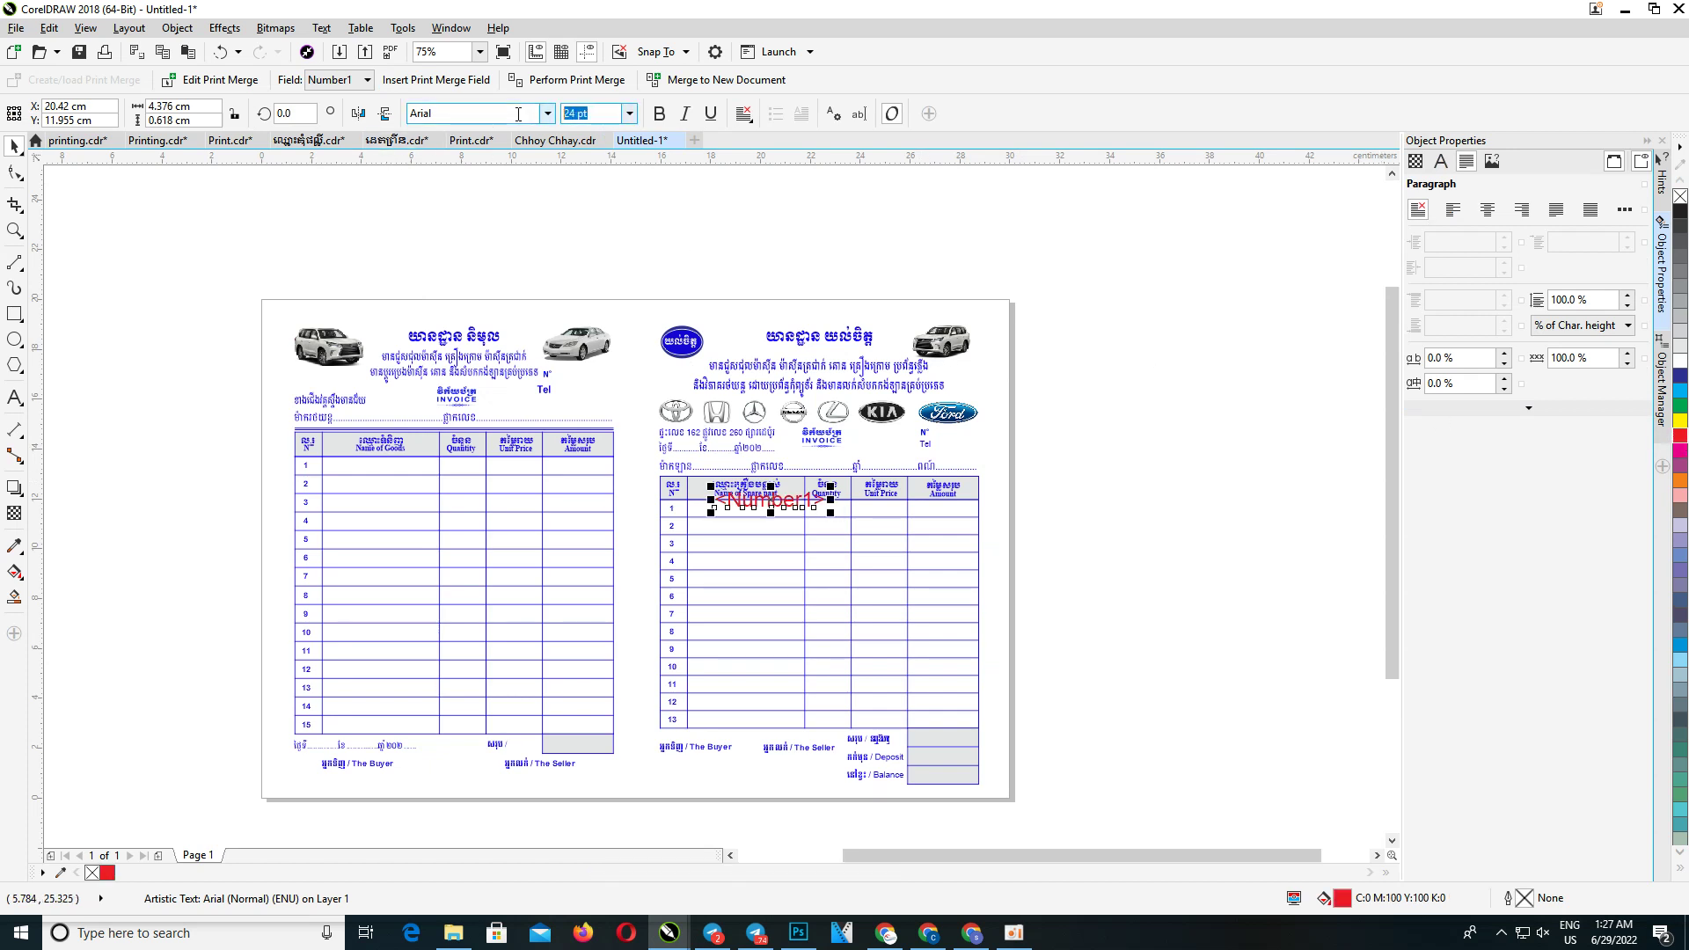
text(17)
key(Return)
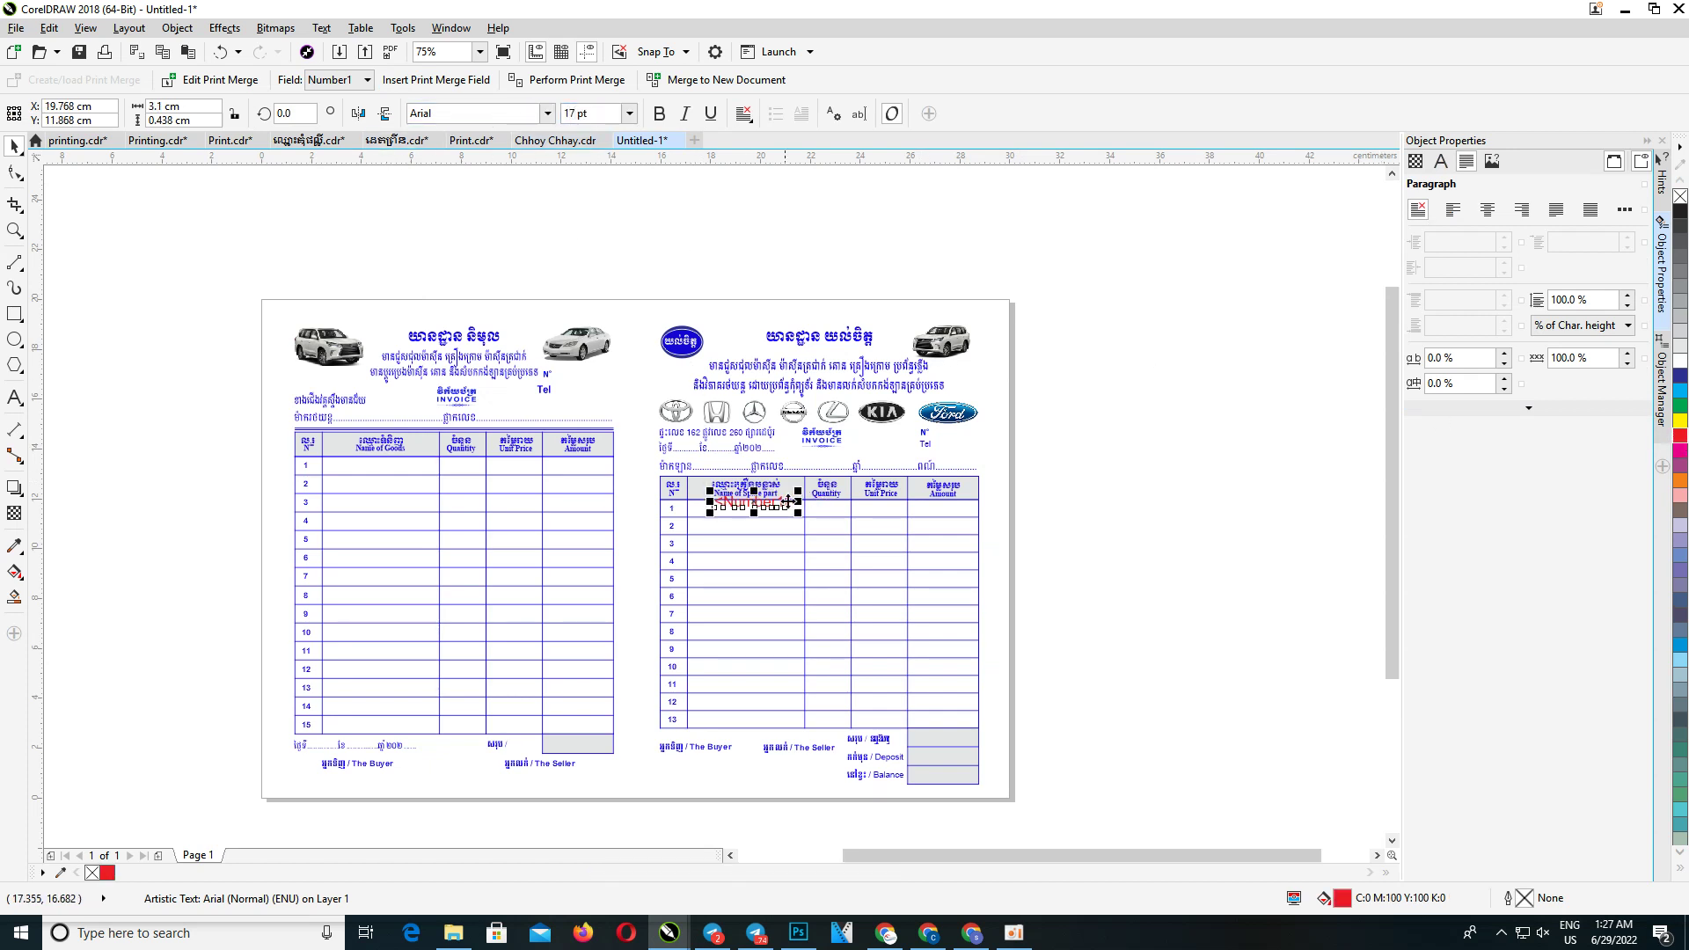
drag(789, 501, 589, 387)
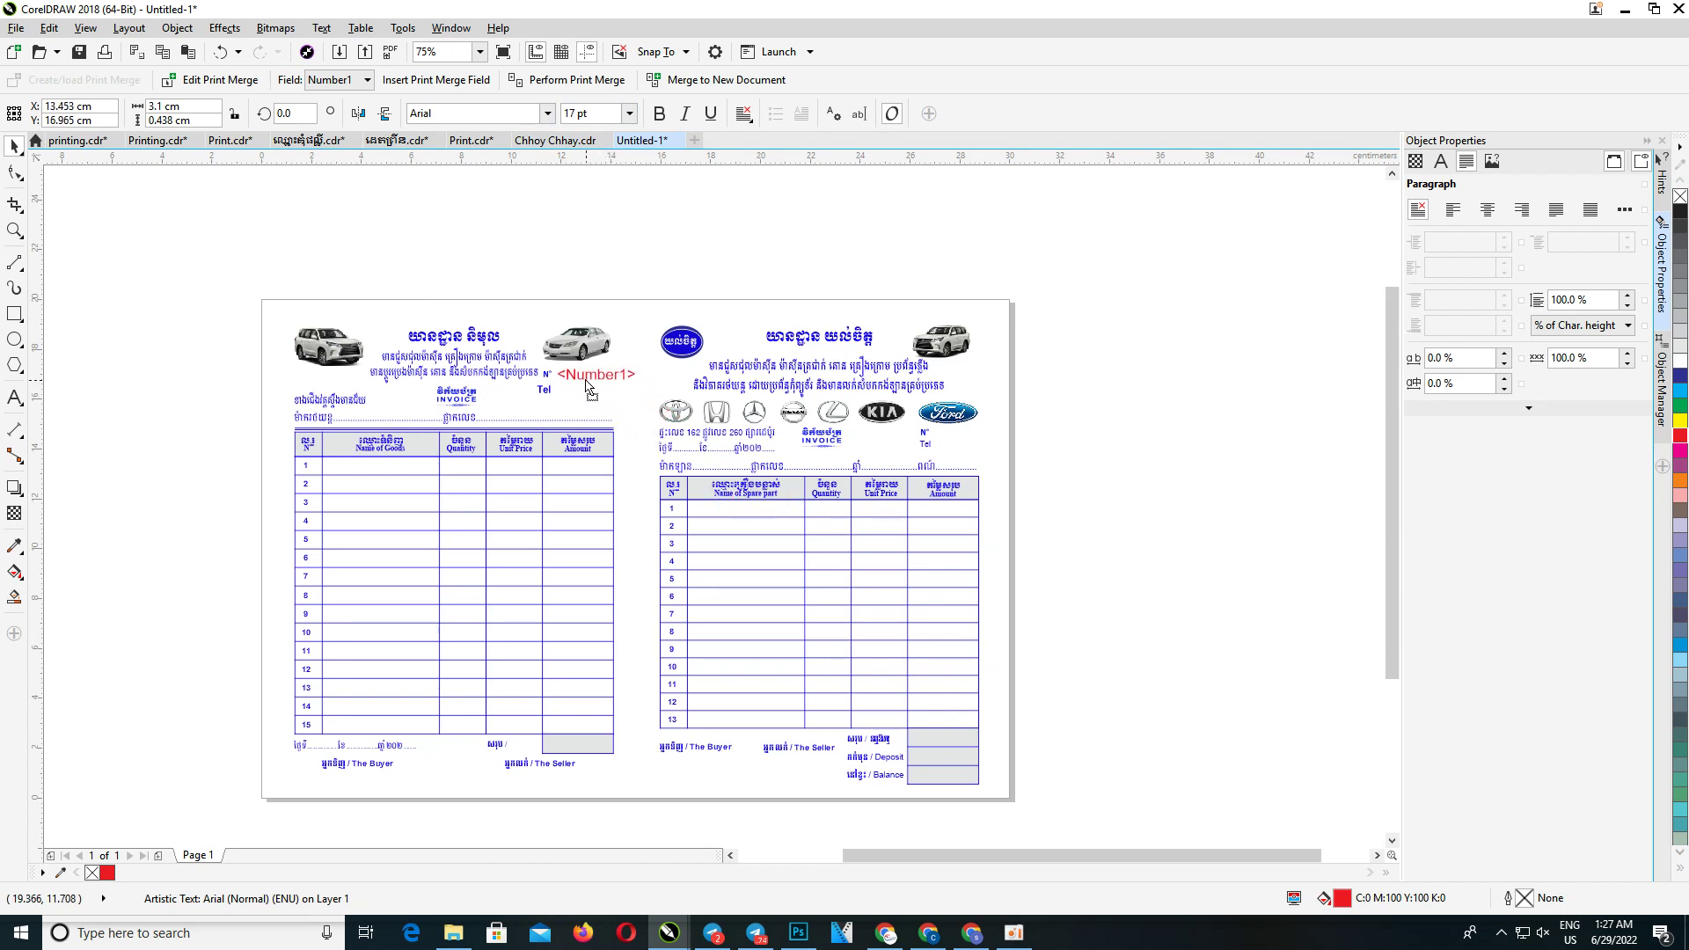
drag(588, 385, 568, 404)
scroll(583, 384, up, 1)
scroll(573, 414, up, 1)
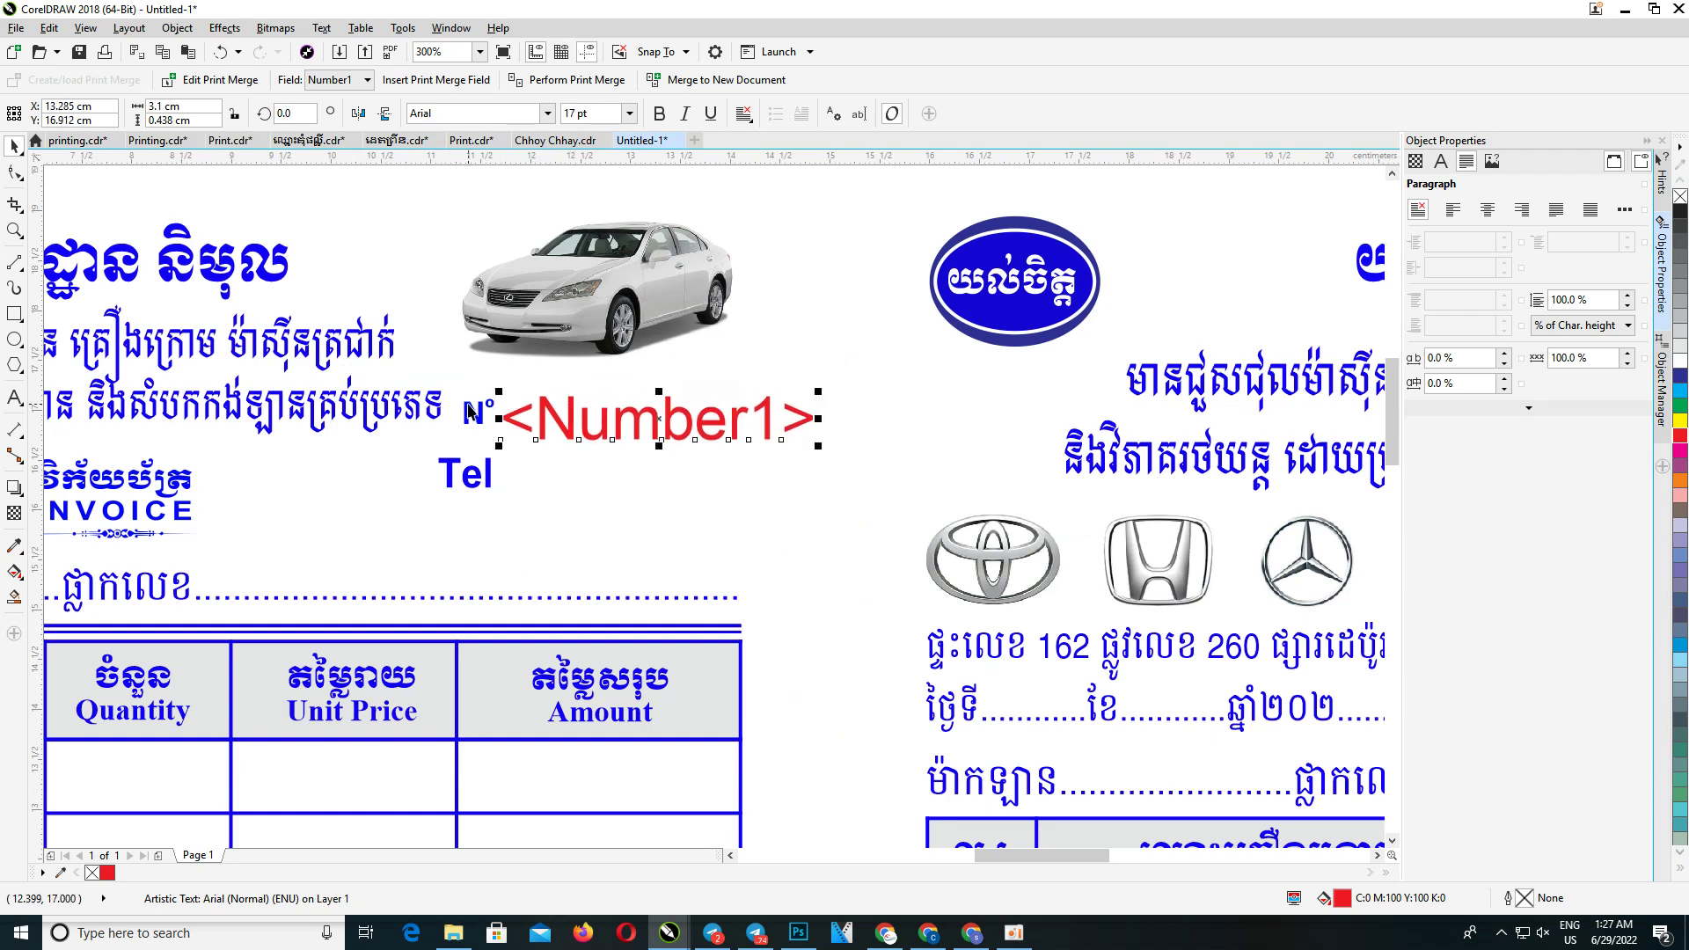
scroll(471, 412, down, 1)
Insert a red 17 pt <Number2> field beside N° on the right invoice
click(332, 80)
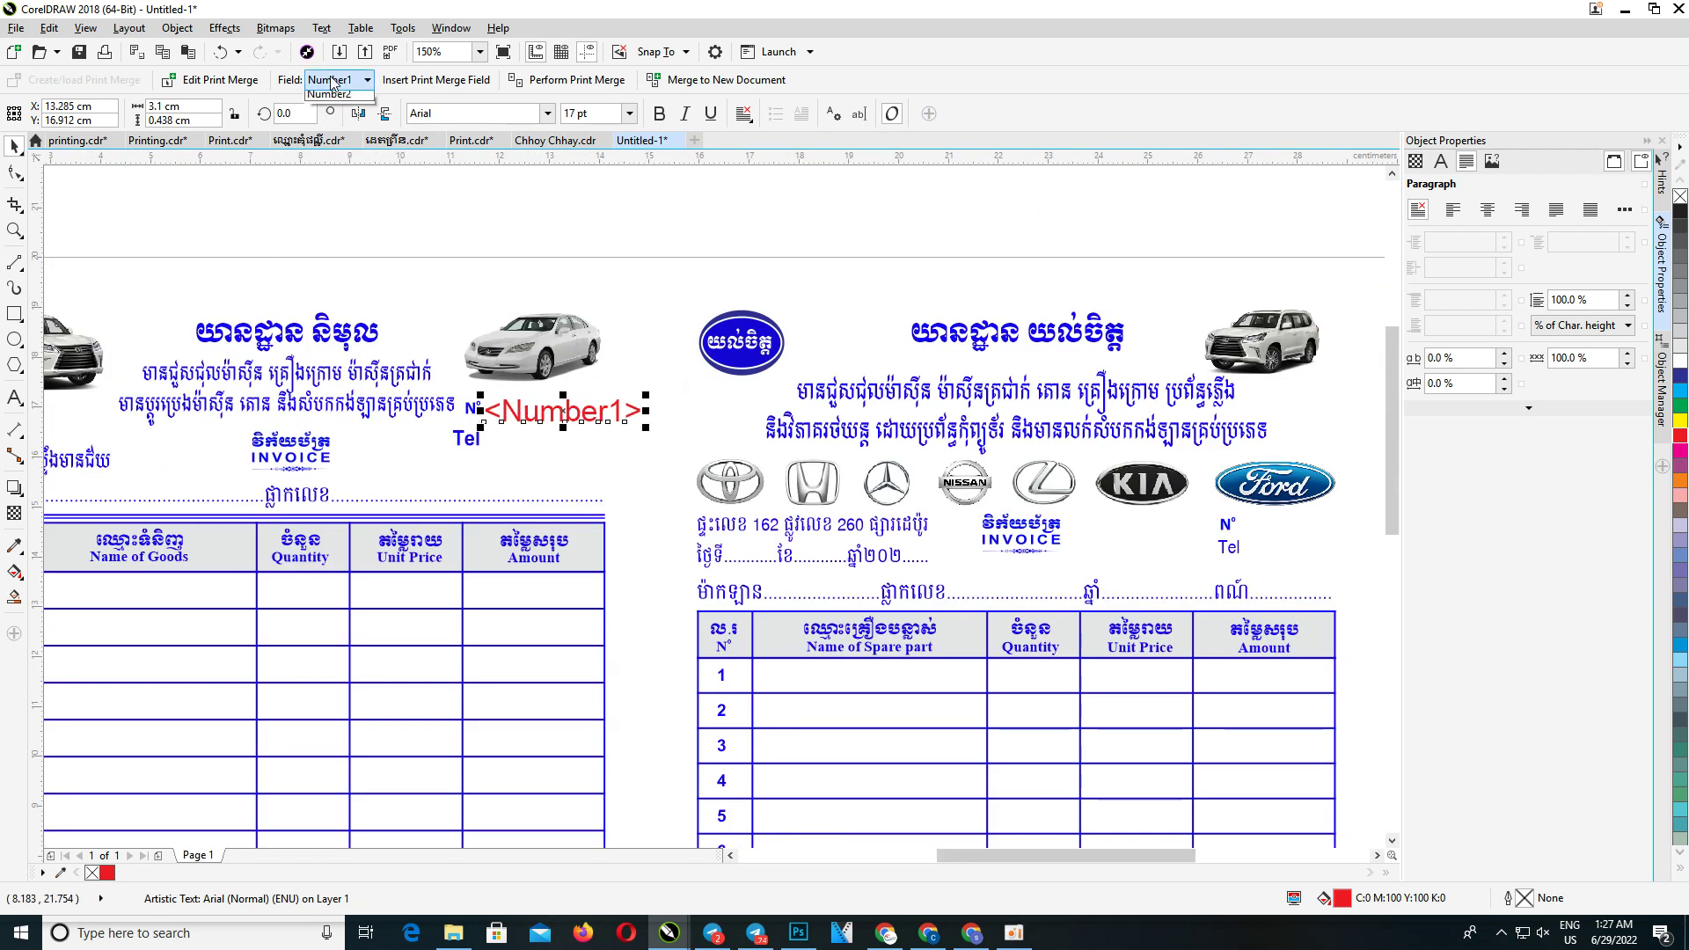
click(330, 94)
click(436, 80)
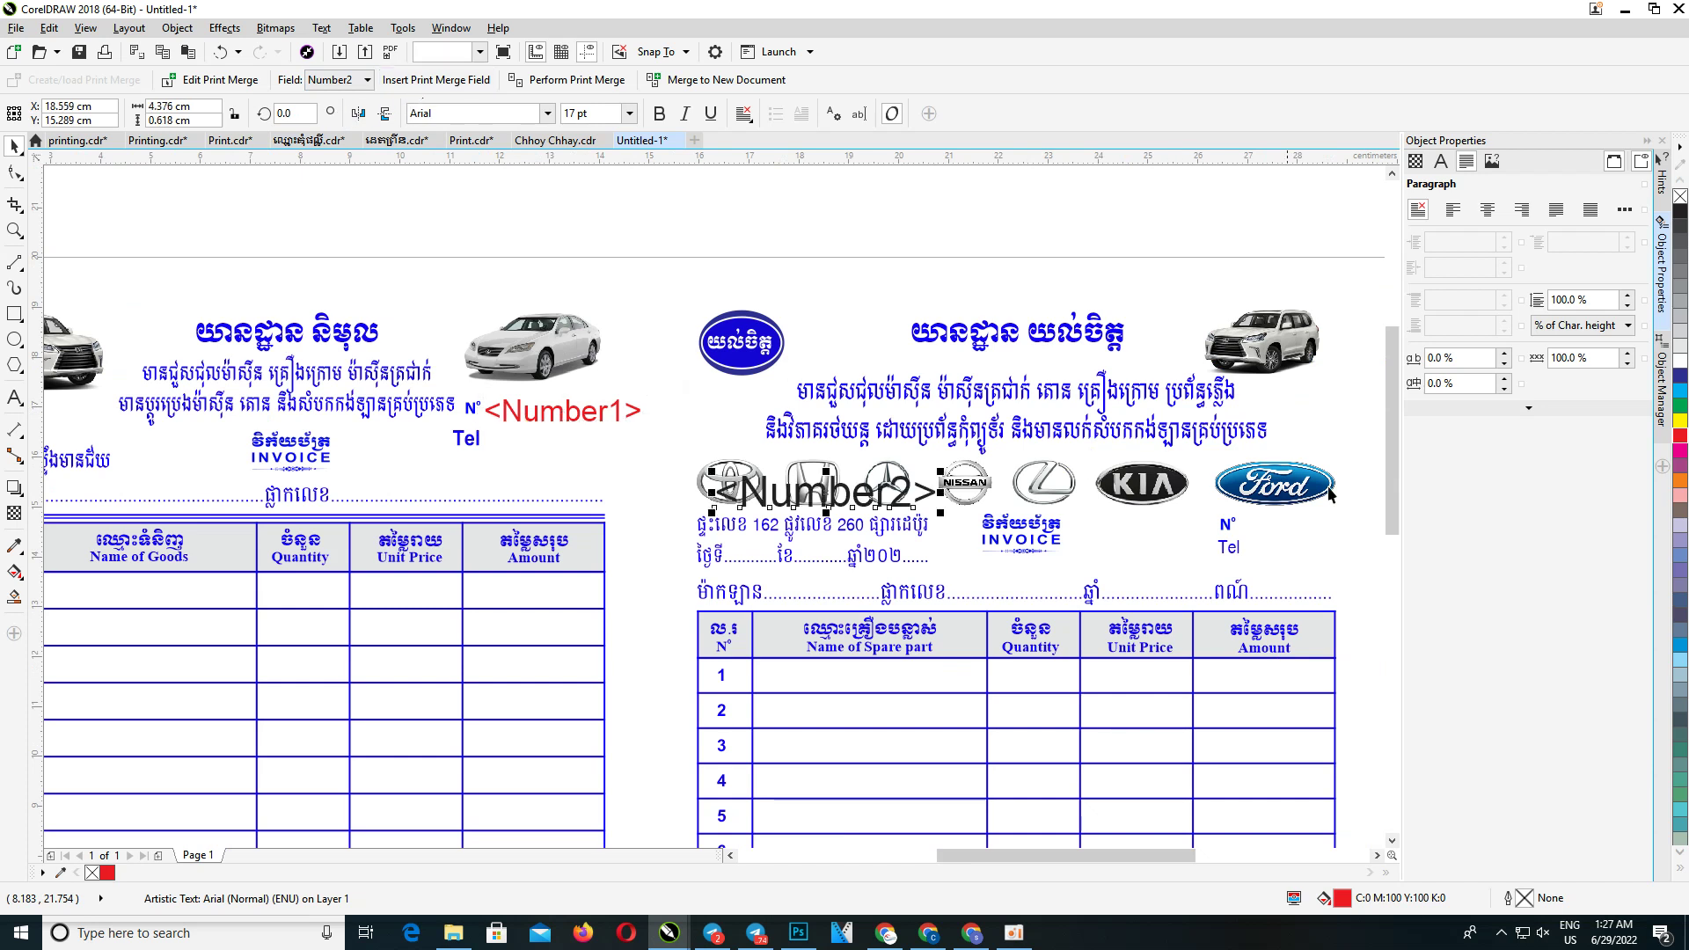
click(1680, 437)
click(598, 113)
text(24)
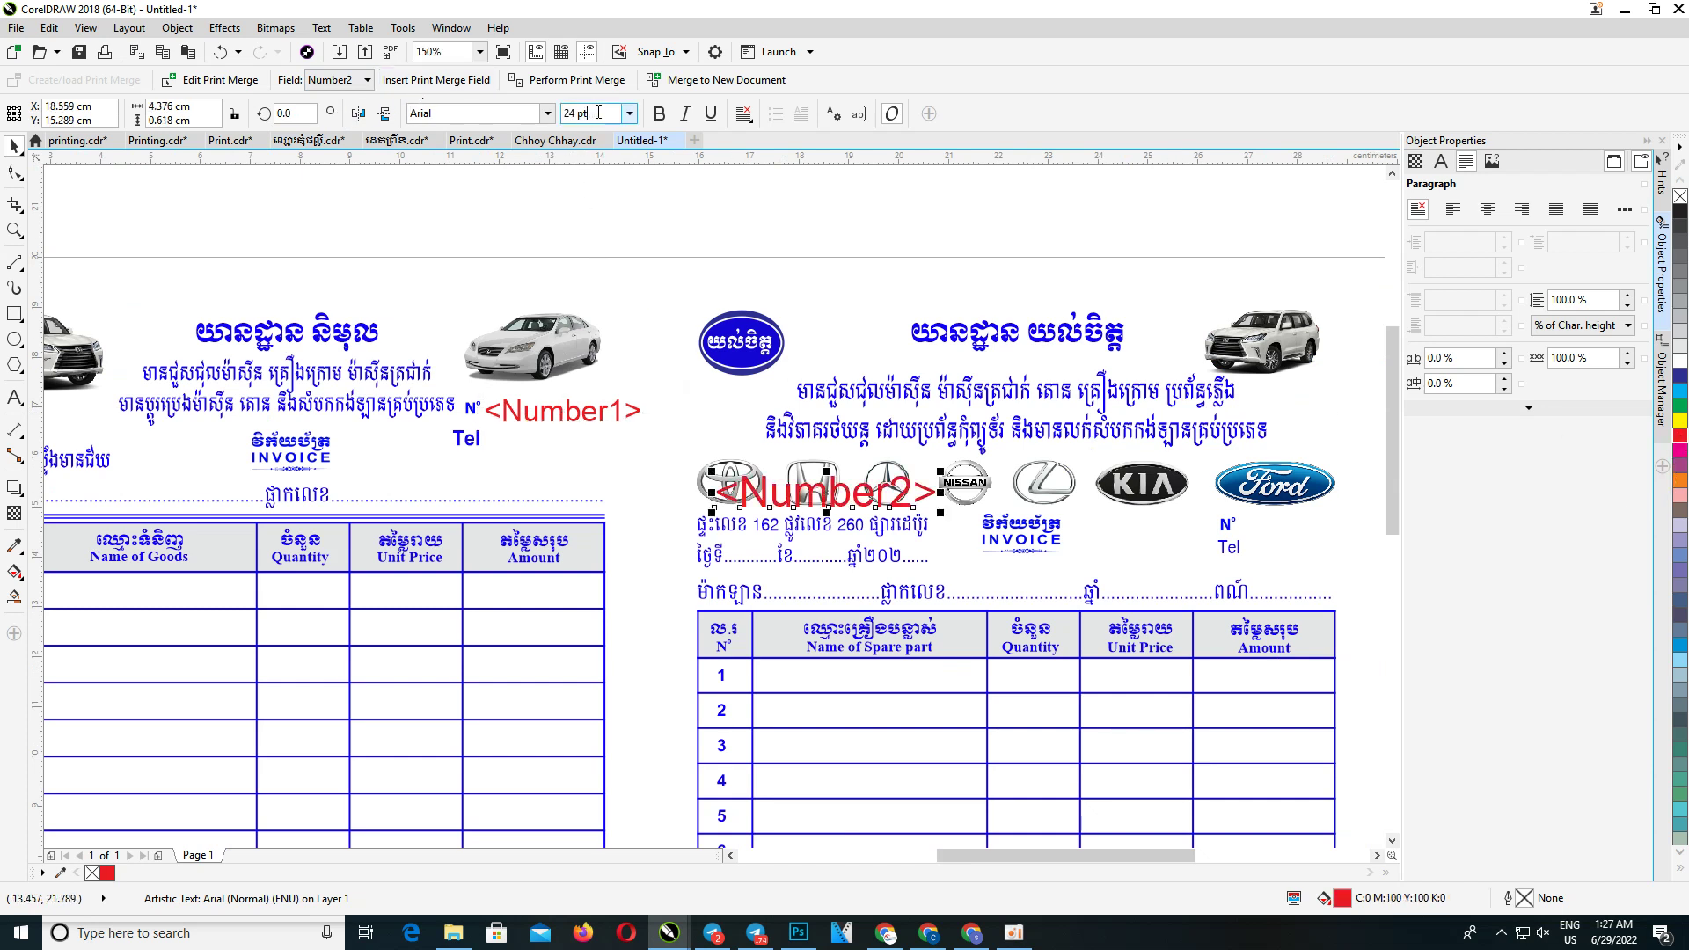
text(17)
key(Return)
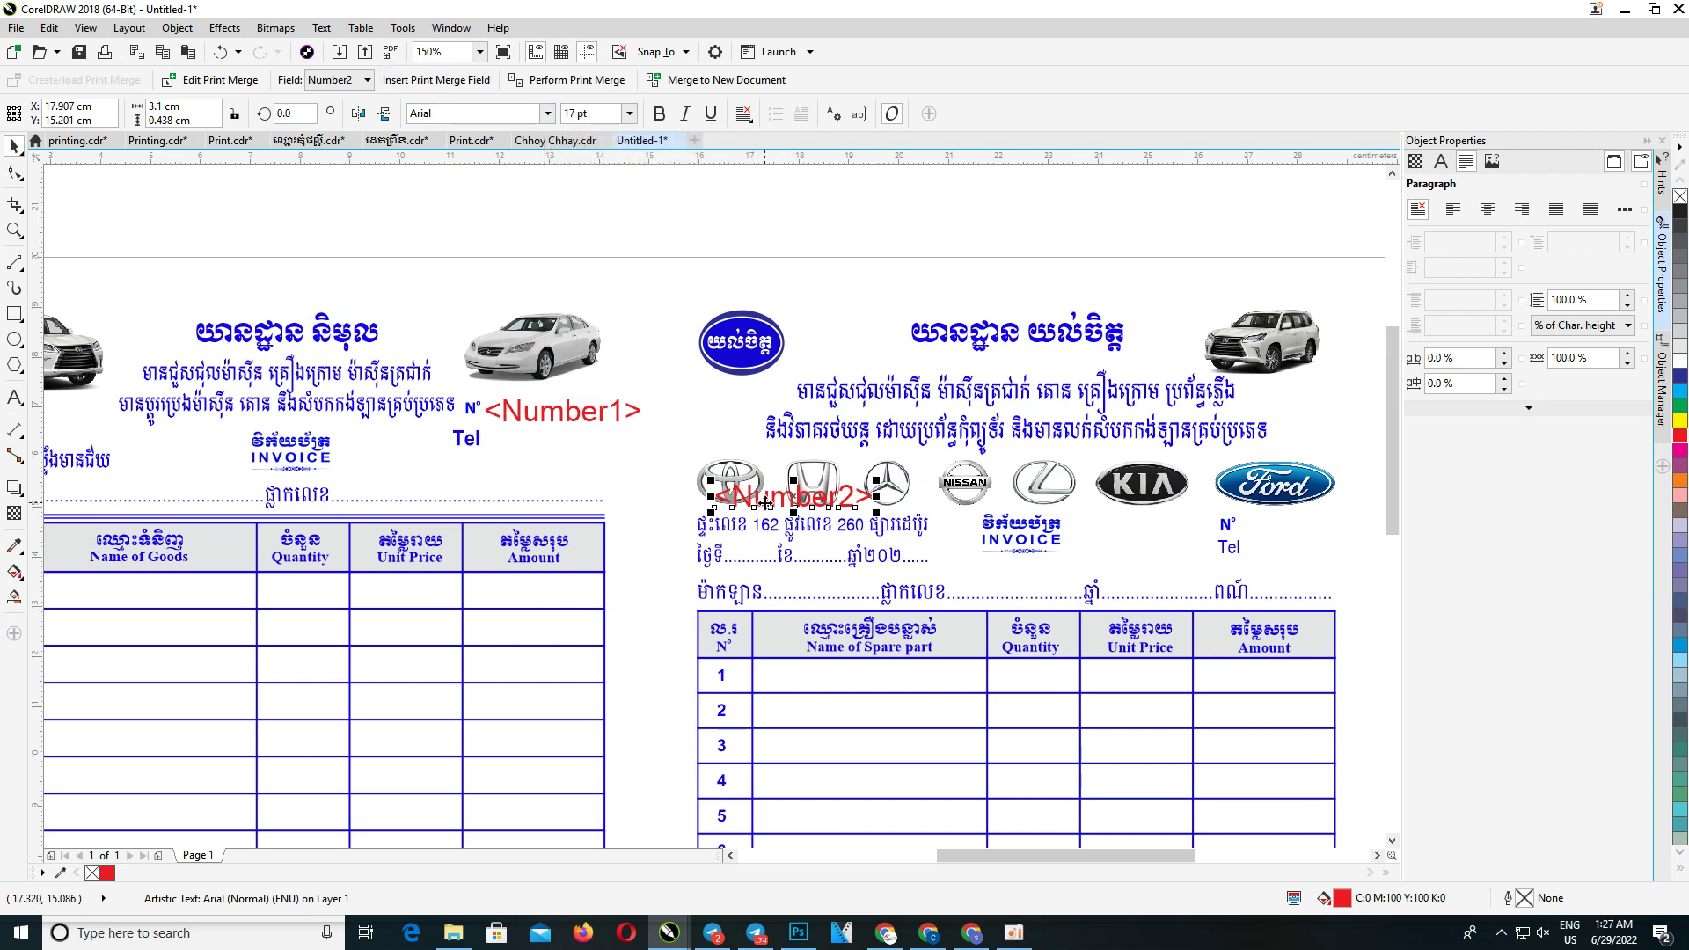
drag(767, 503, 1292, 541)
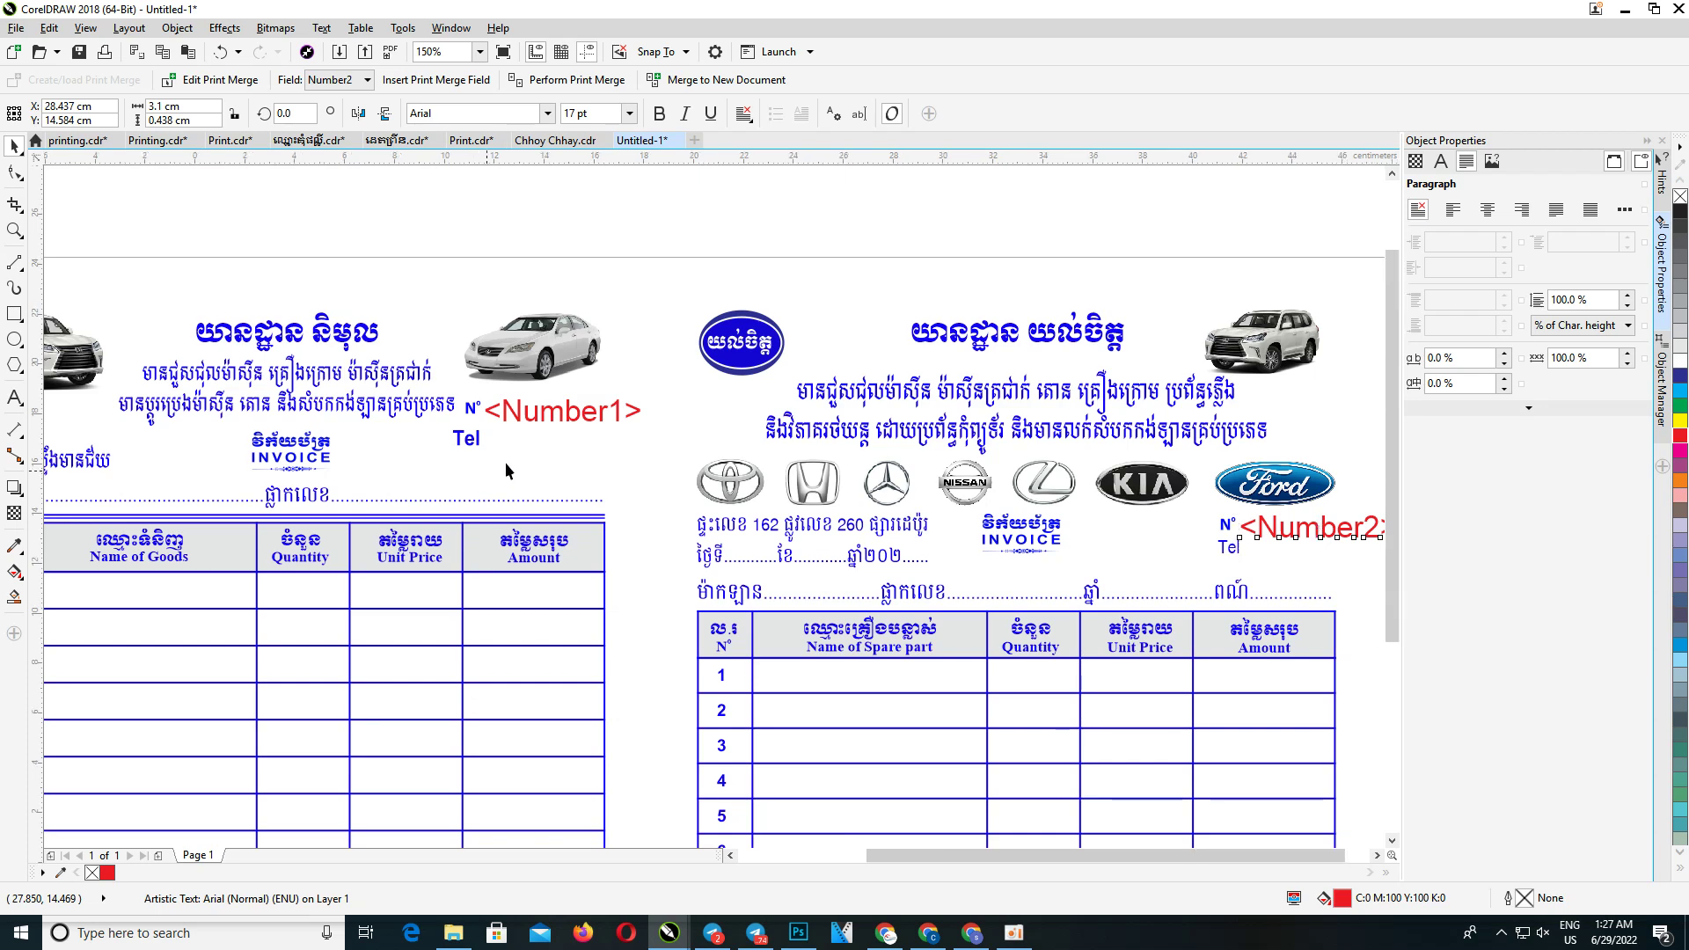
scroll(509, 462, down, 2)
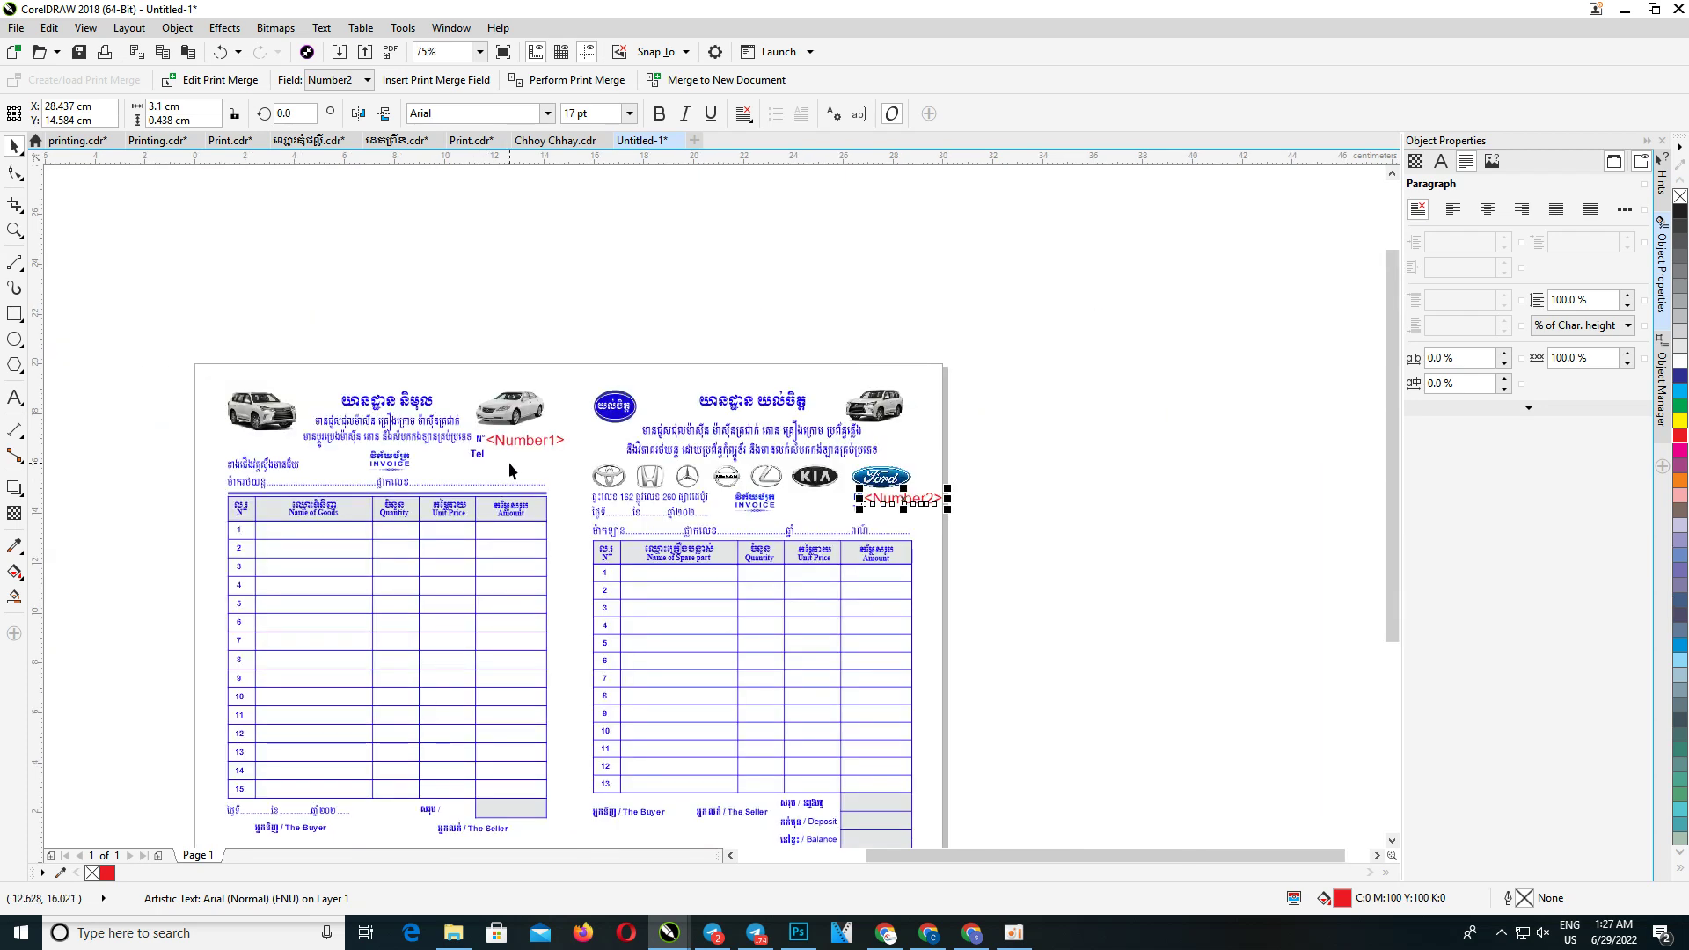
Print with Ctrl+P, choosing to perform the print merge
key(ctrl+p)
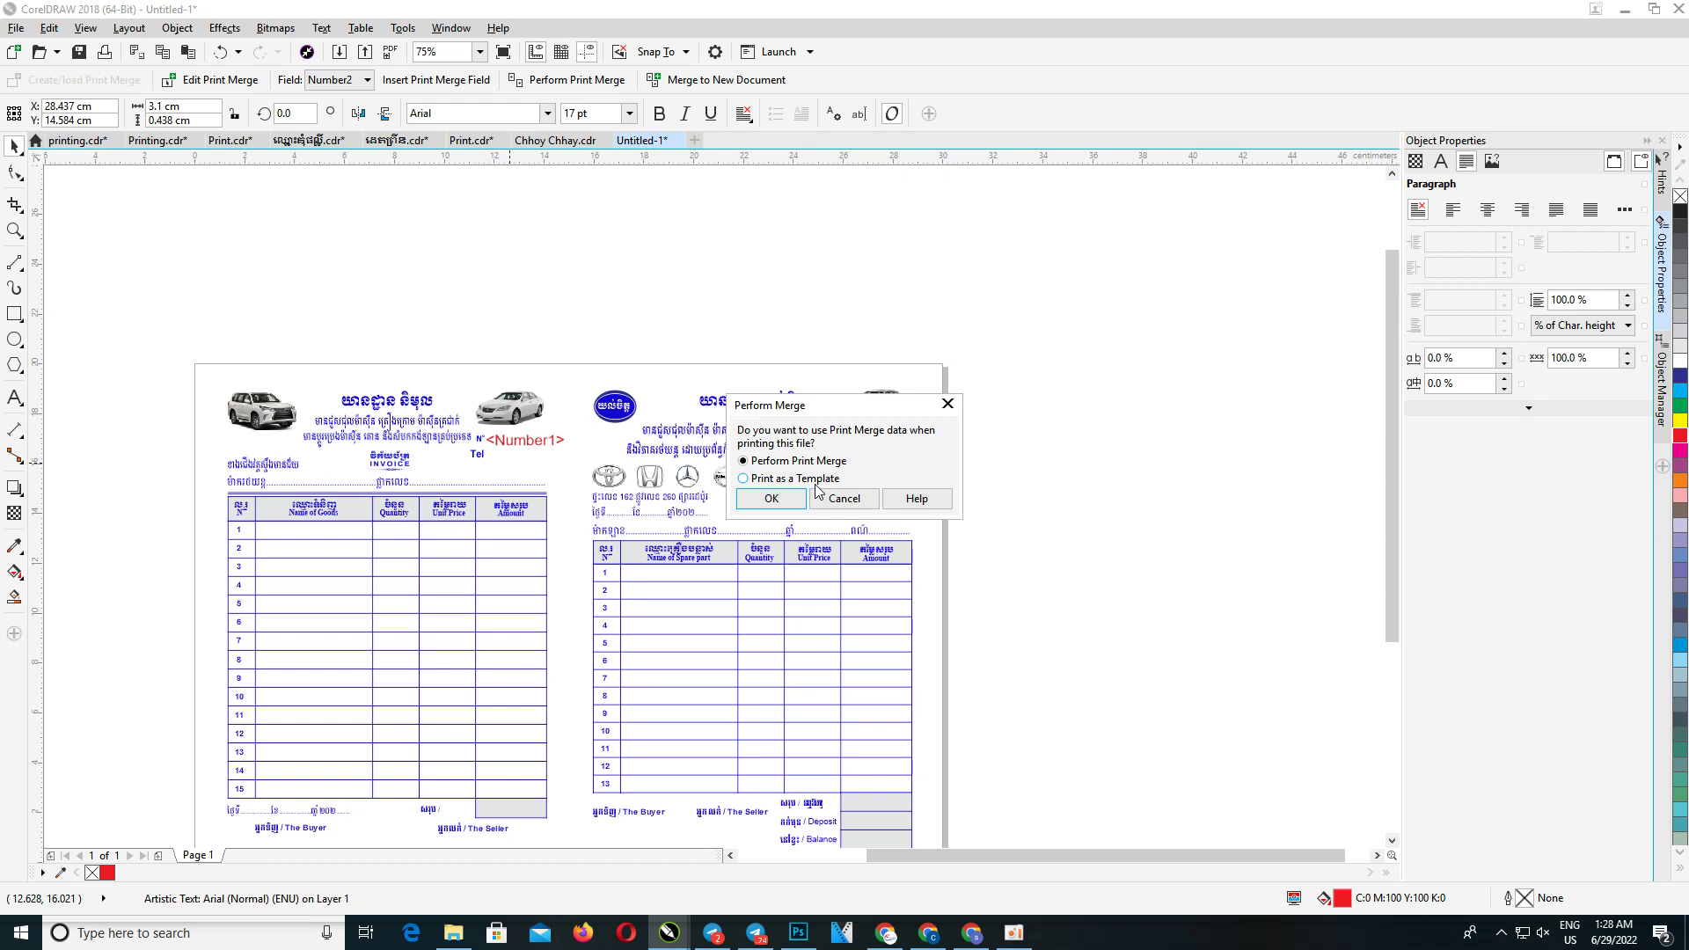
click(772, 499)
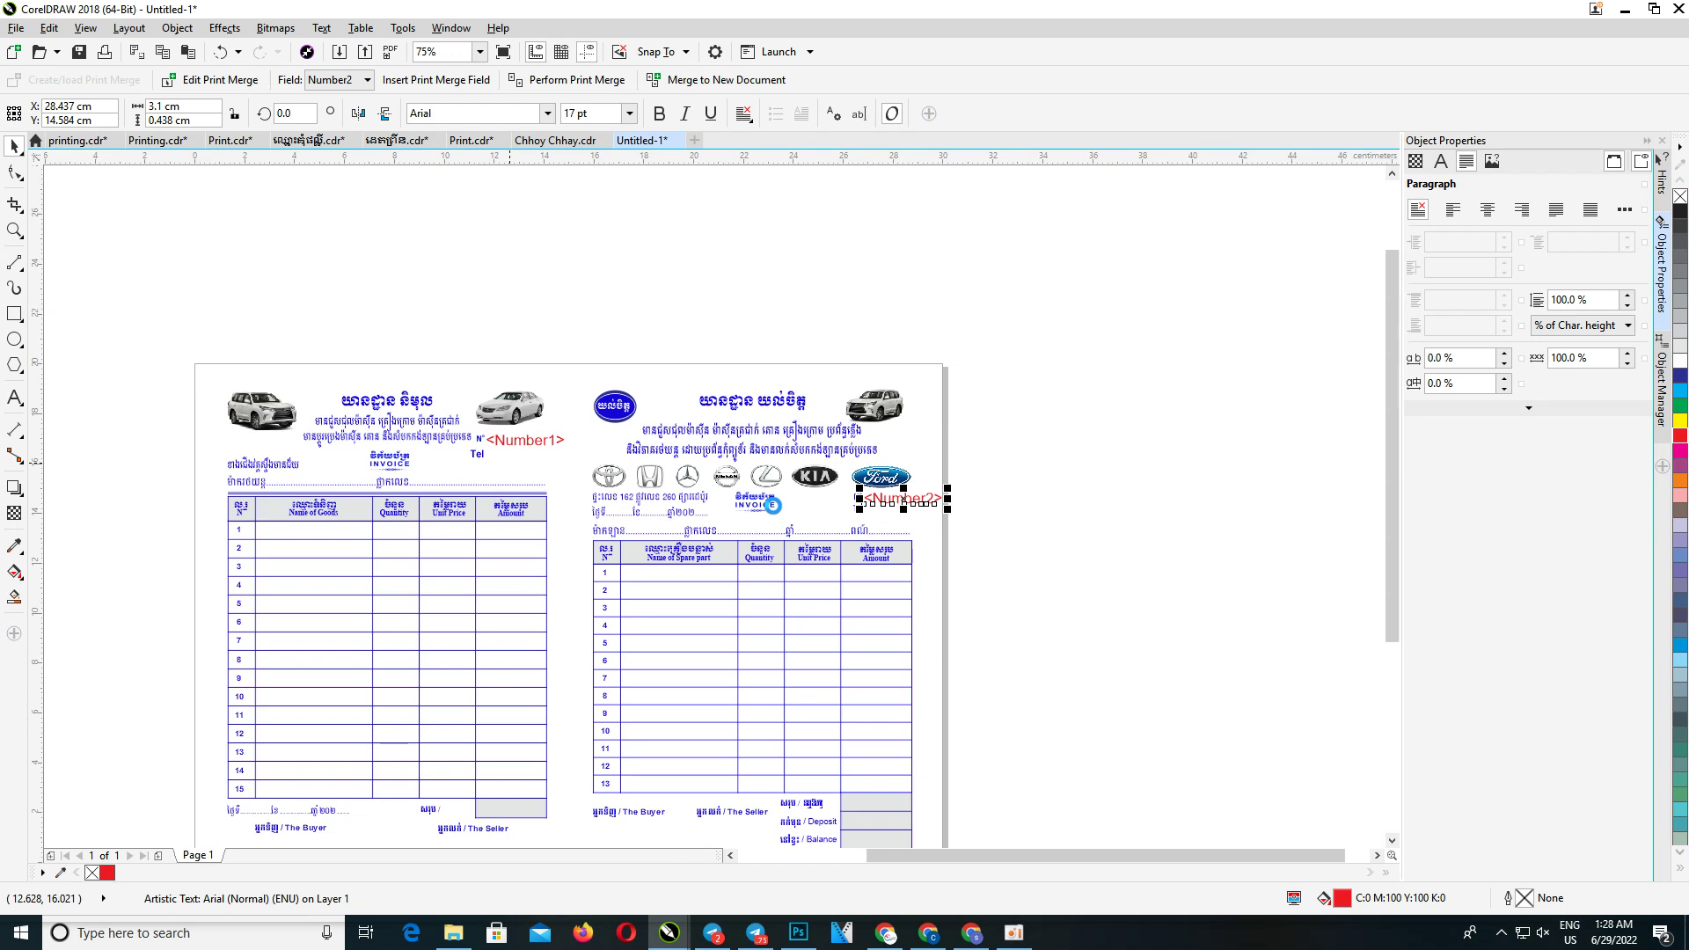
Minimize oCam and bring up the Print dialog for pages 1-250 on the Canon MG6100
click(1014, 932)
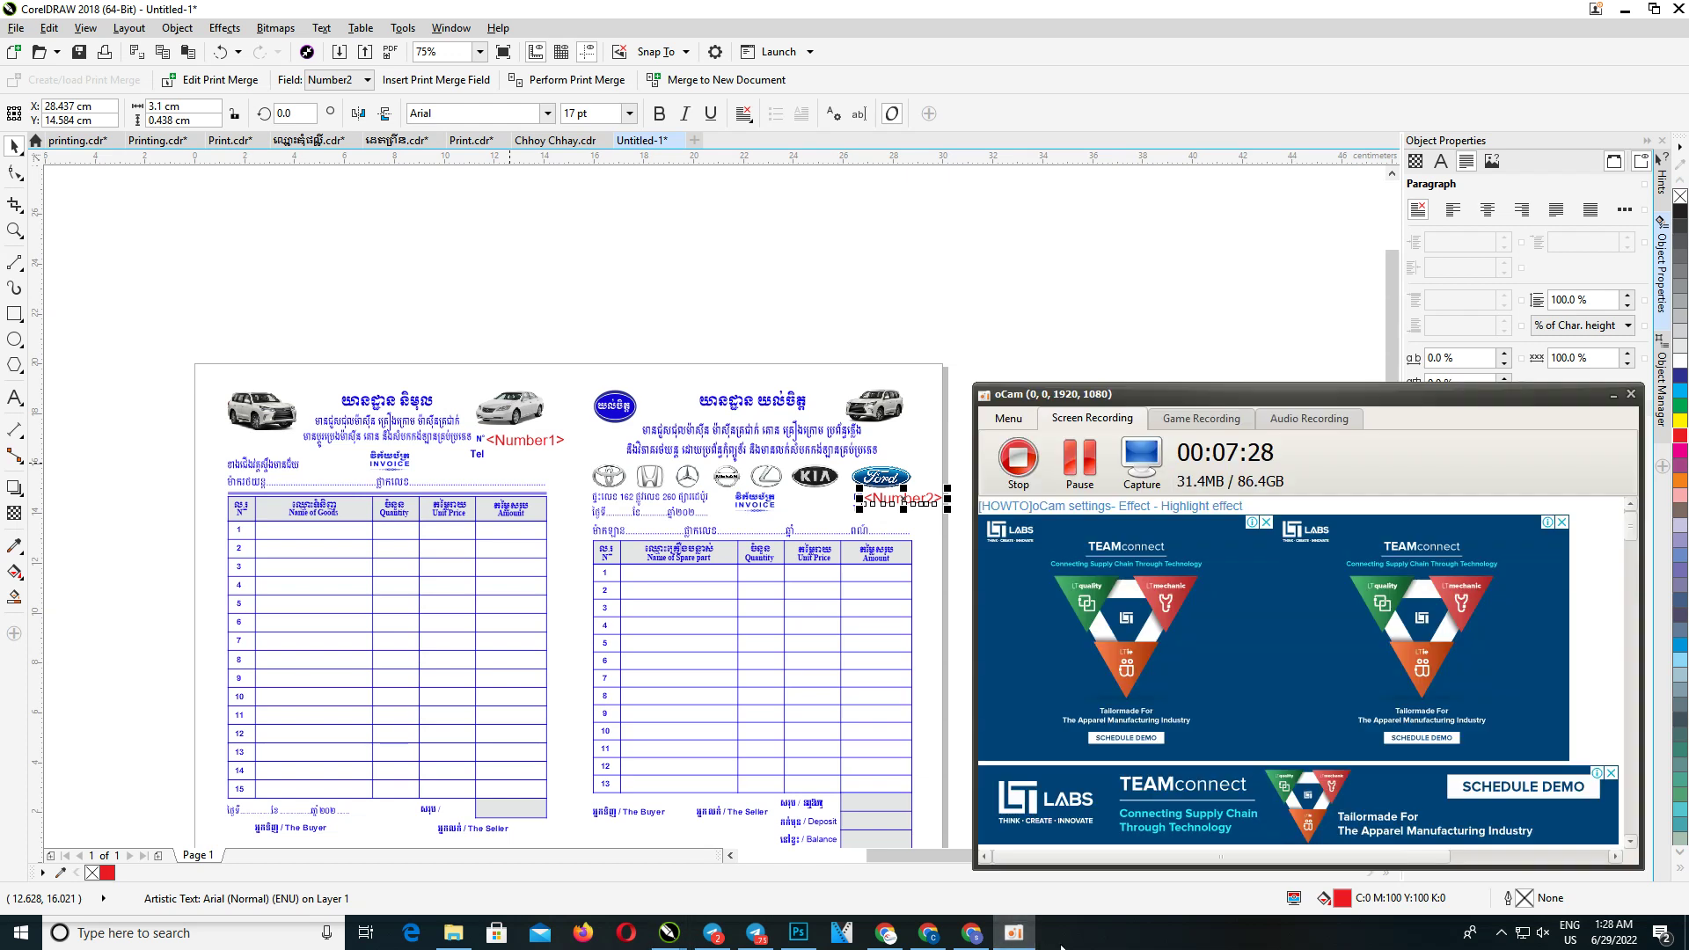
click(1614, 394)
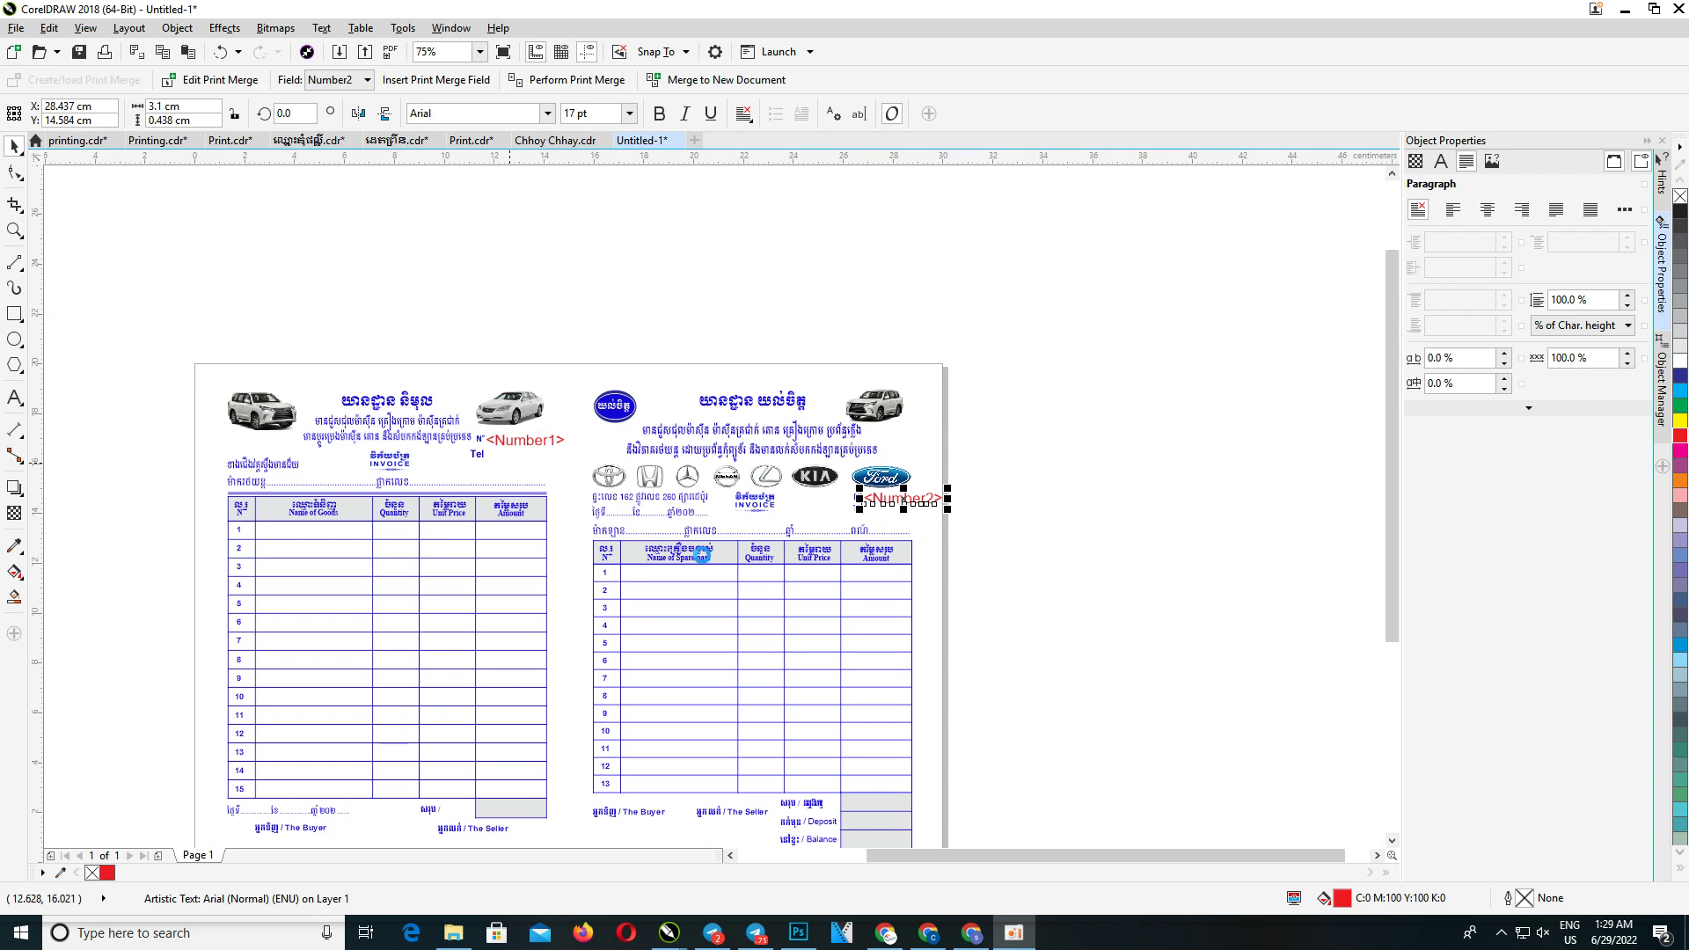
key(ctrl+p)
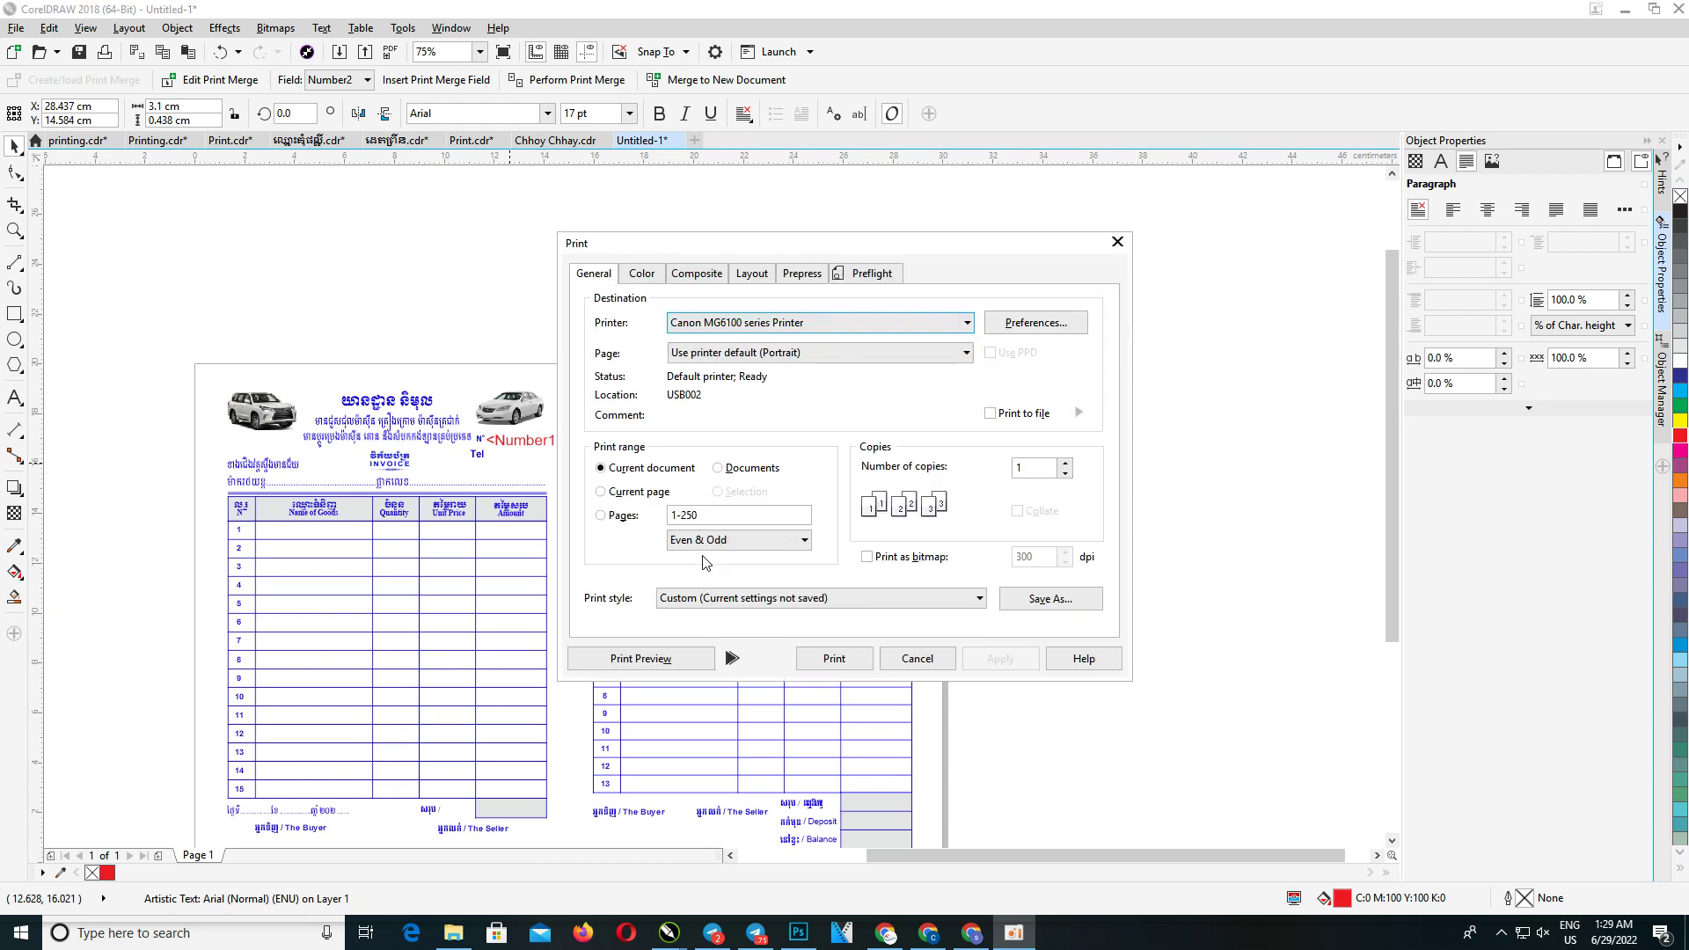